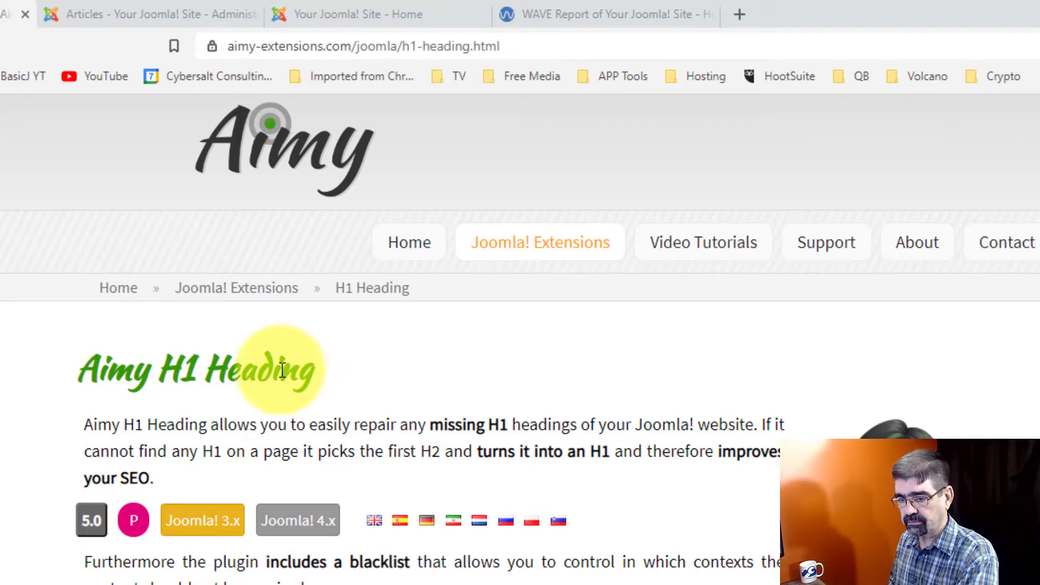
Download the Aimy H1 Heading plugin package and save plg_aimyh1heading-v5.0.zip in the "aimy h1 heading" folder
scroll(596, 451, "down", 5)
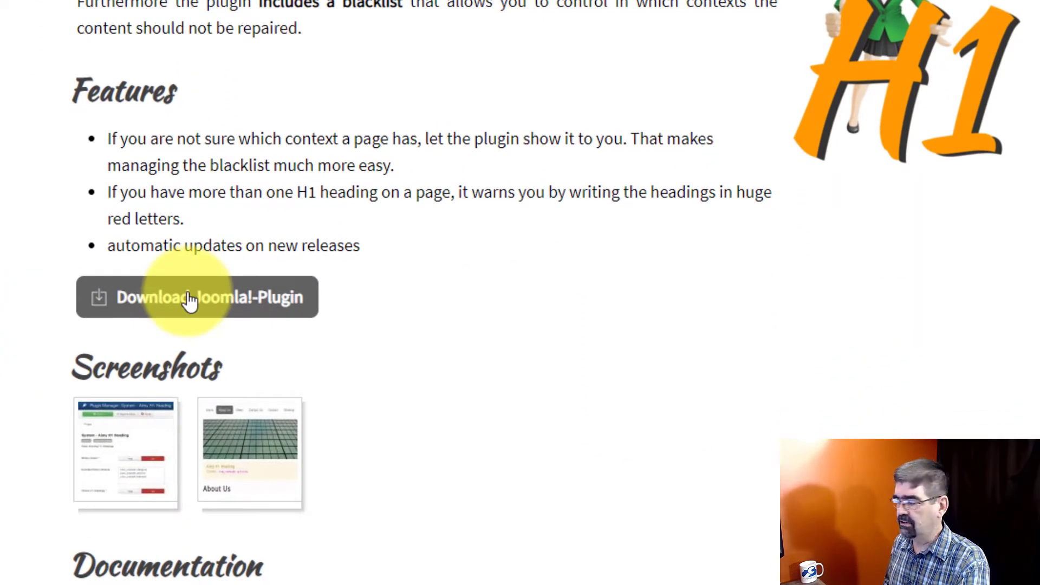
left_click(190, 301)
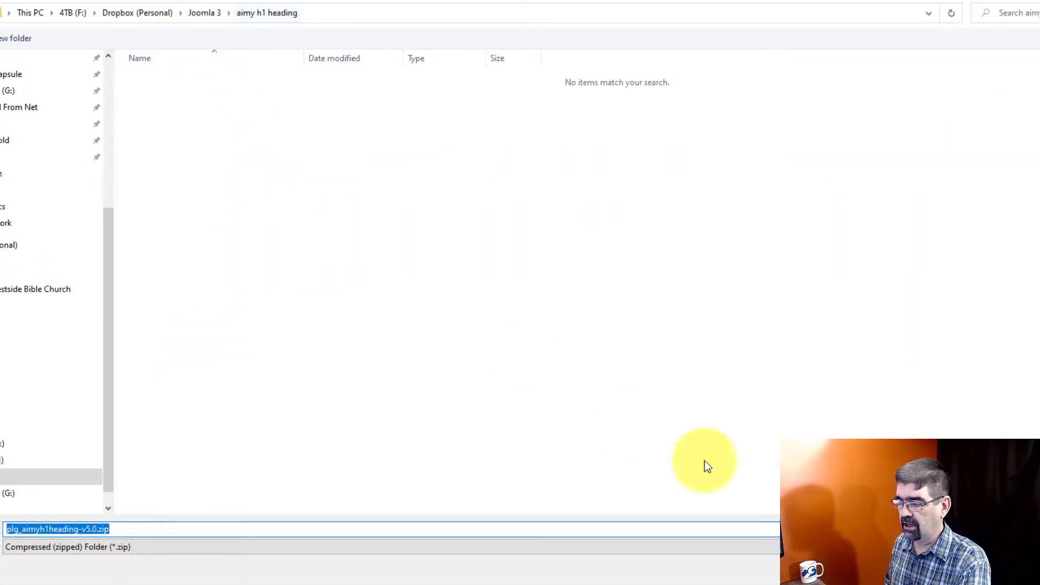
key("Return")
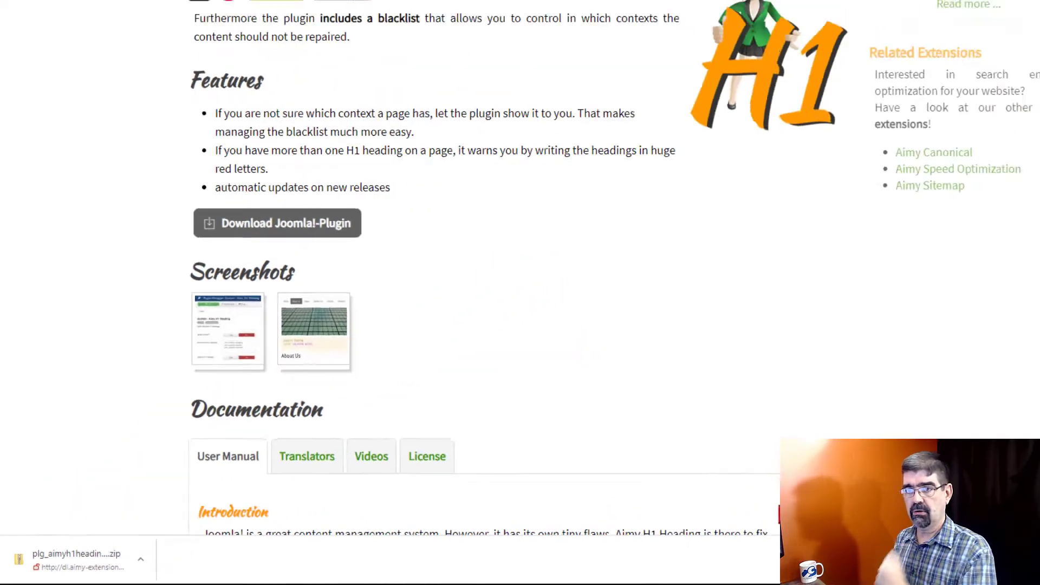
Switch to the Joomla administrator and install the plugin by uploading the downloaded plg_aimyh1heading zip package
left_click(179, 9)
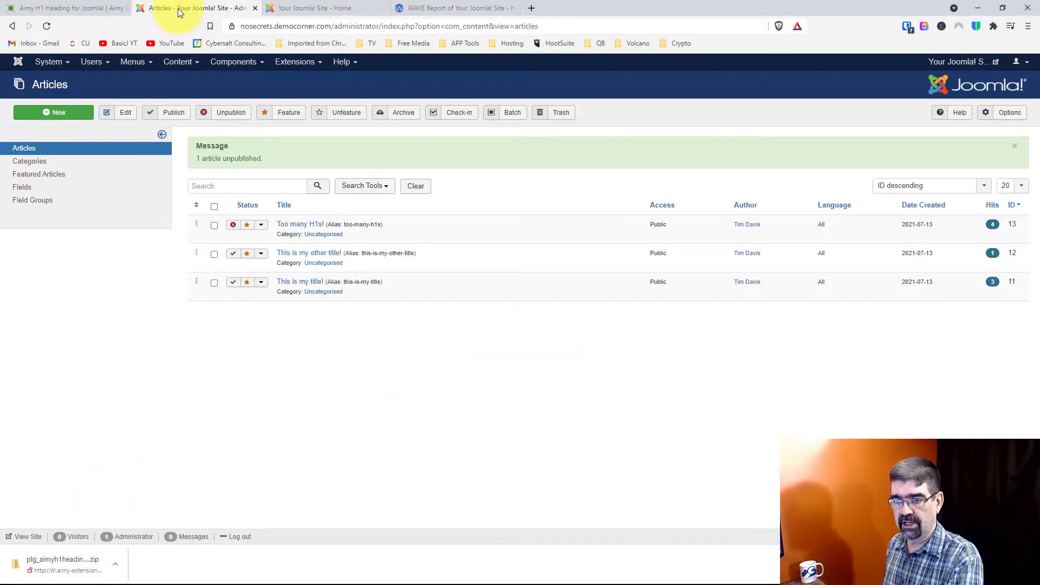
left_click(18, 62)
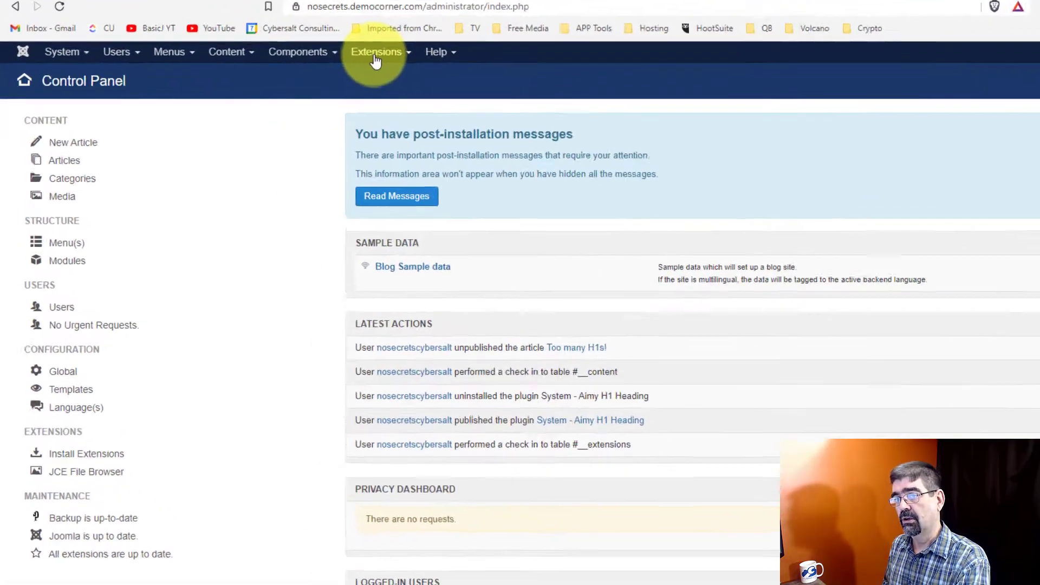
left_click(294, 62)
mouse_move(294, 81)
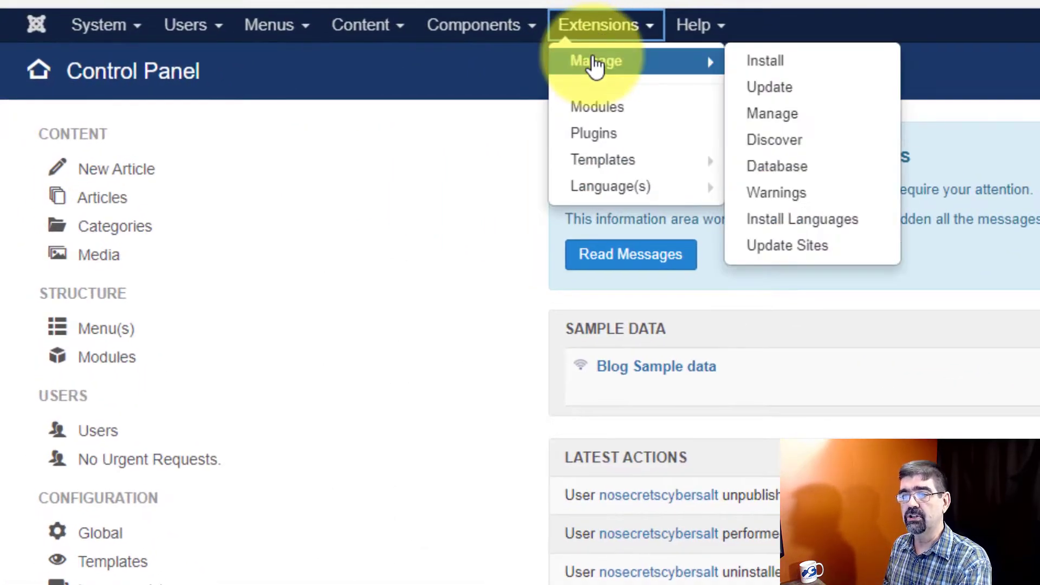
left_click(817, 61)
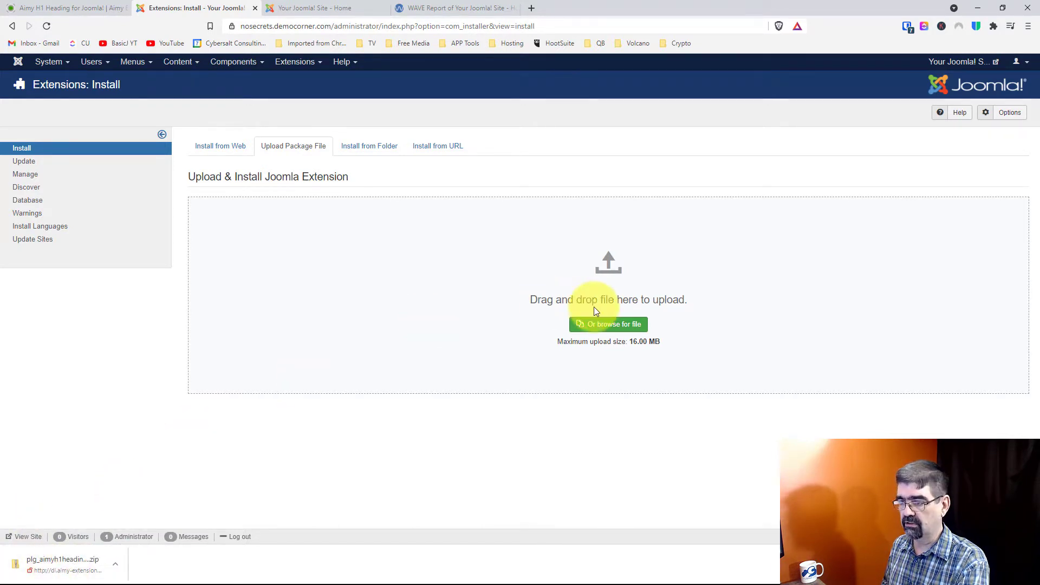
left_click_drag(65, 563, 609, 279)
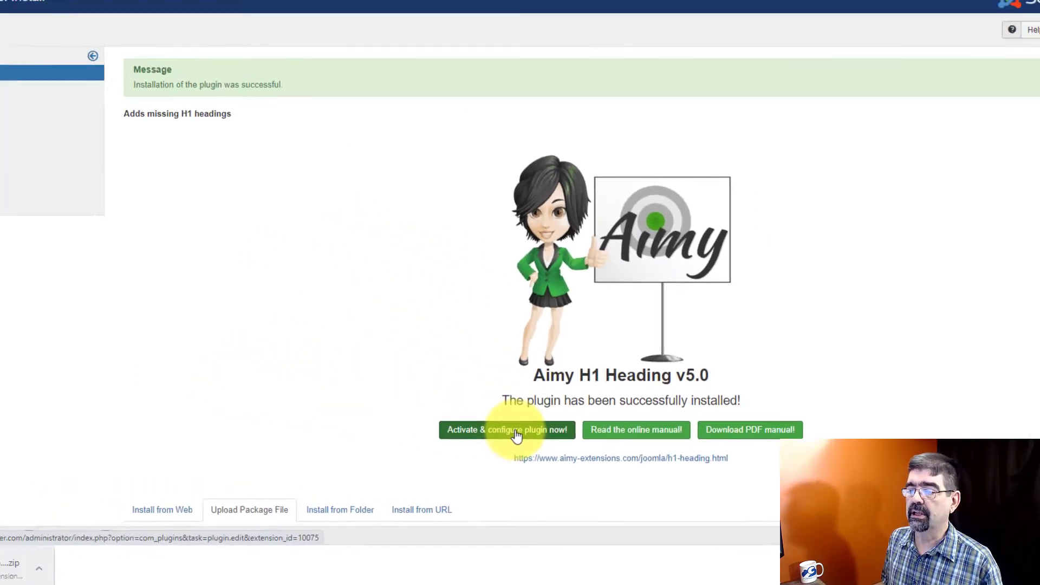
Open the configuration of the newly installed Aimy H1 Heading plugin and set its status to Enabled
left_click(240, 383)
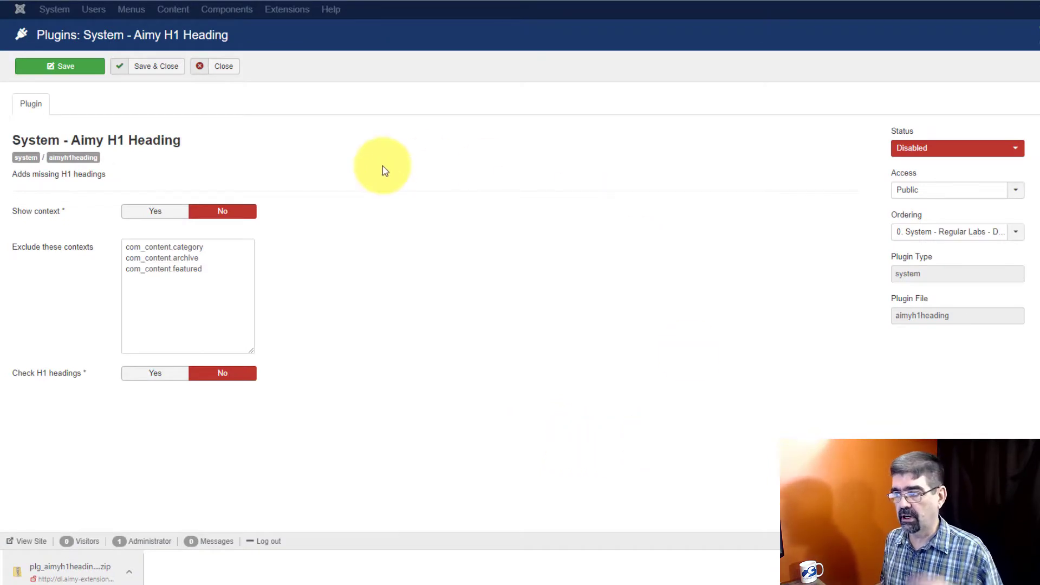
left_click(929, 150)
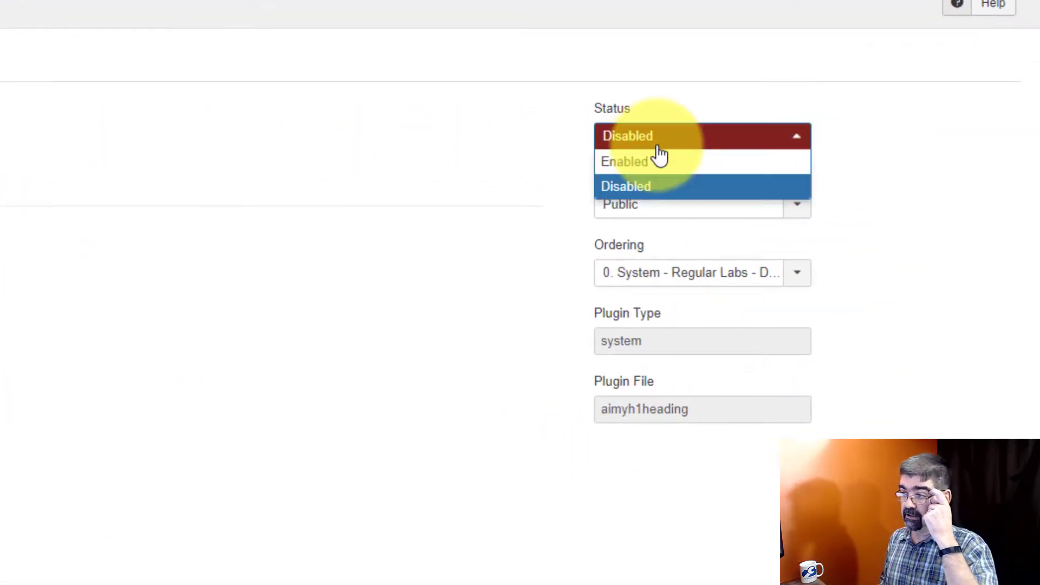
left_click(660, 169)
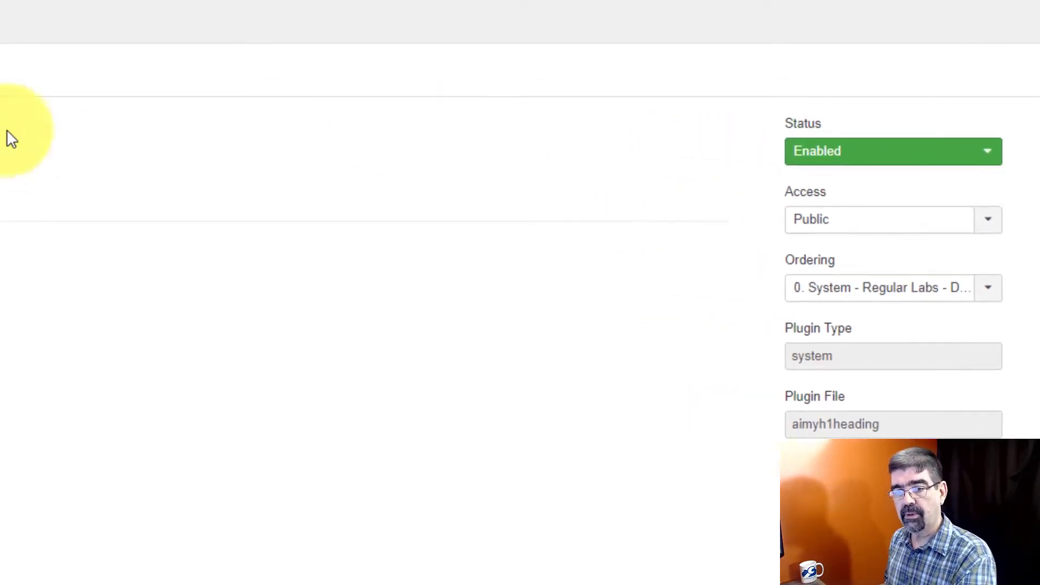
Set the plugin's Show context option to Yes and save the plugin
mouse_move(44, 314)
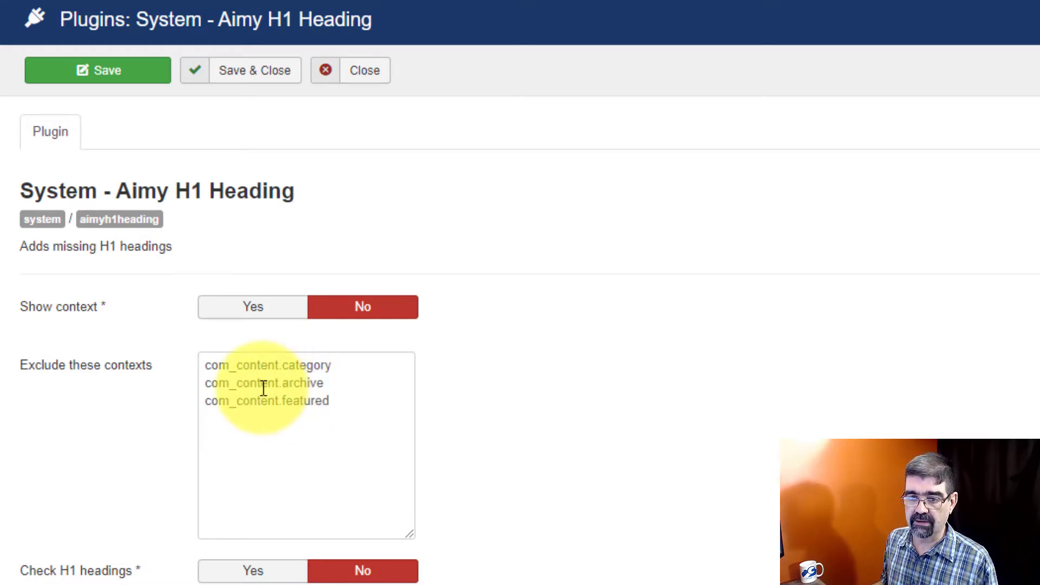
mouse_move(108, 577)
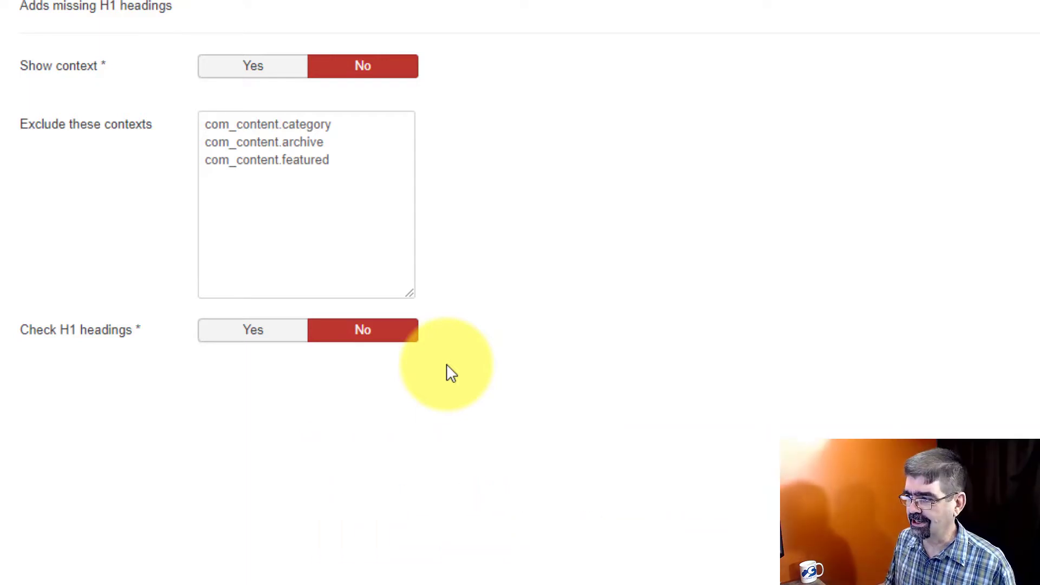
scroll(789, 153, "up", 4)
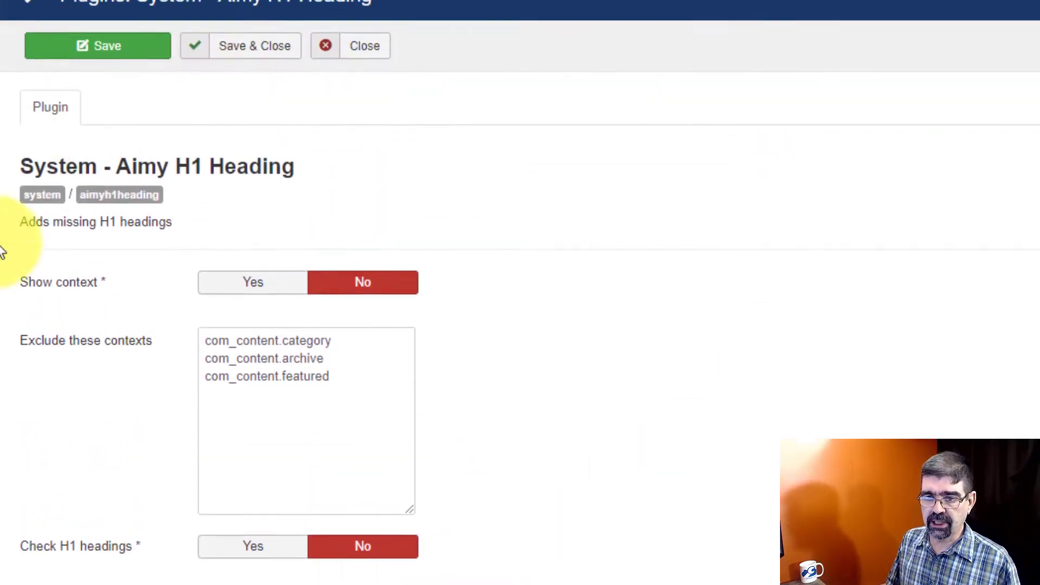
left_click(231, 287)
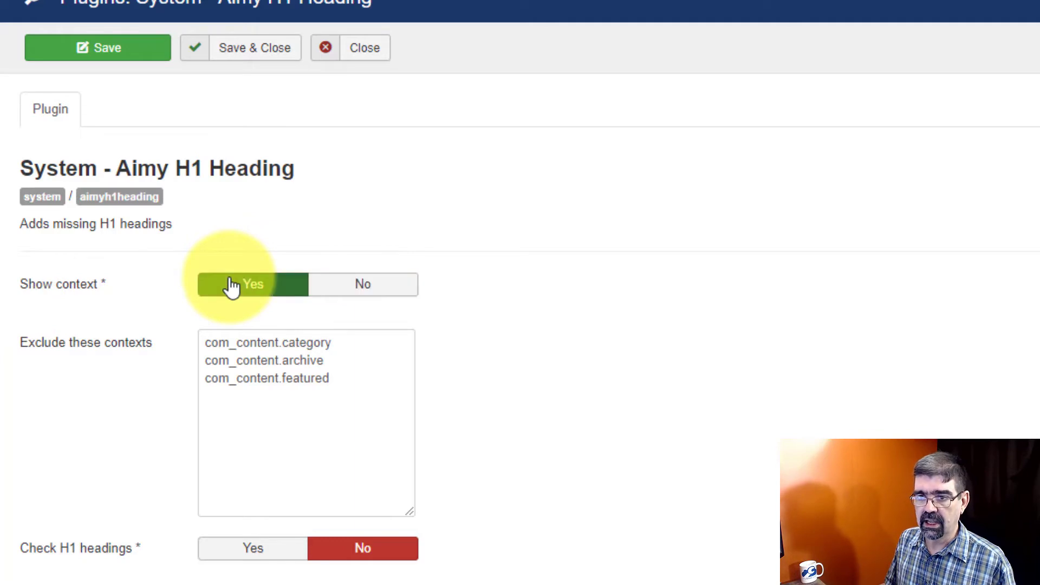
left_click(95, 65)
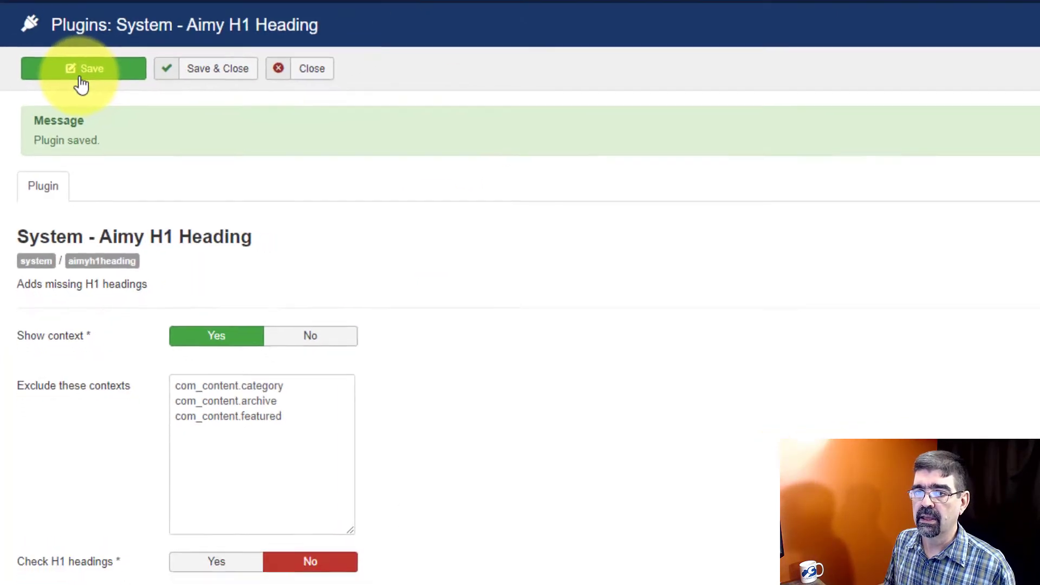
Switch to the site's home page and inspect the markup of the "Your Joomla! Site" title with the developer tools
left_click(313, 8)
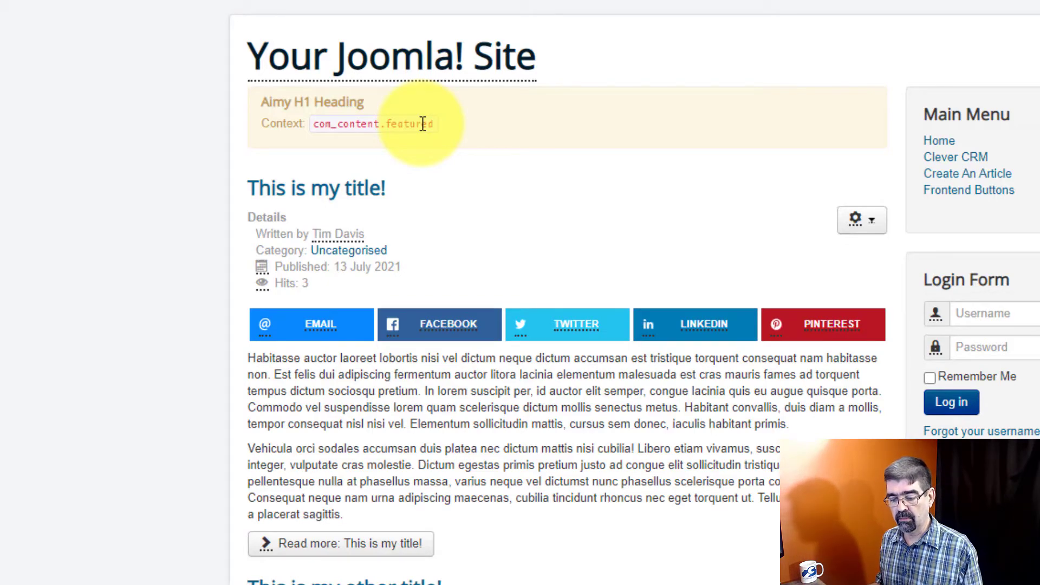
key("F12")
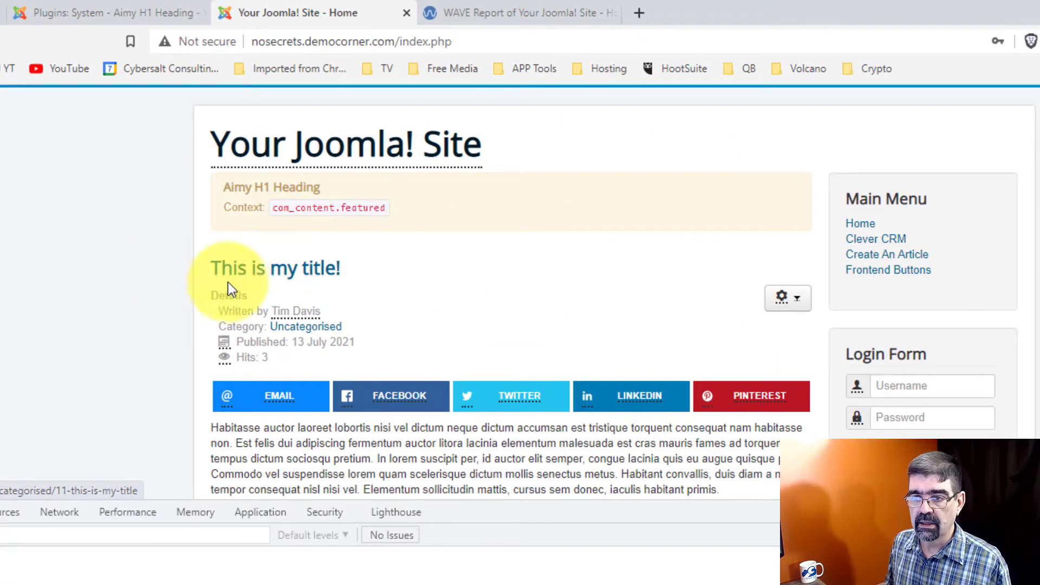
right_click(234, 269)
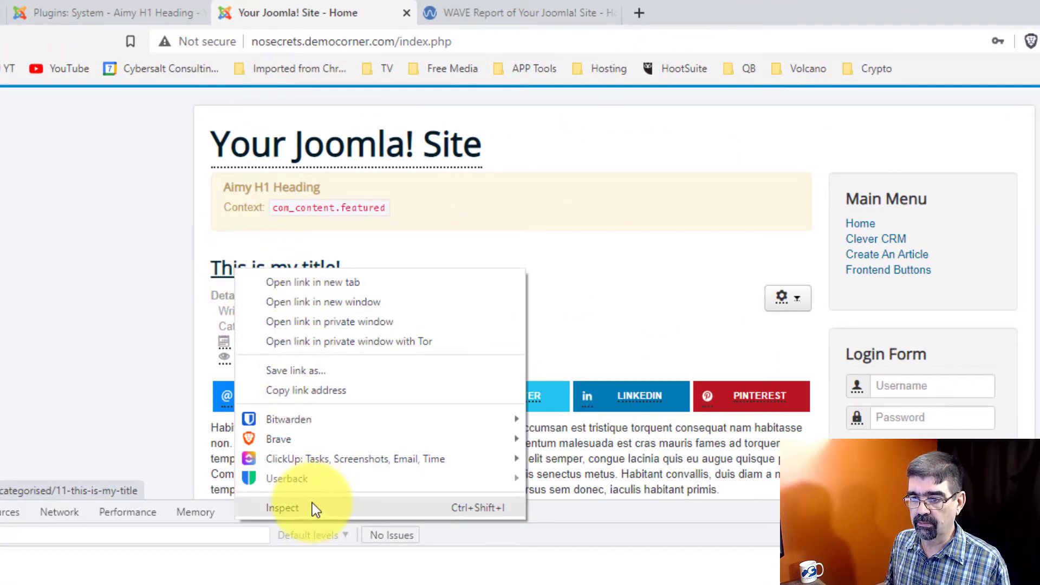
left_click(73, 354)
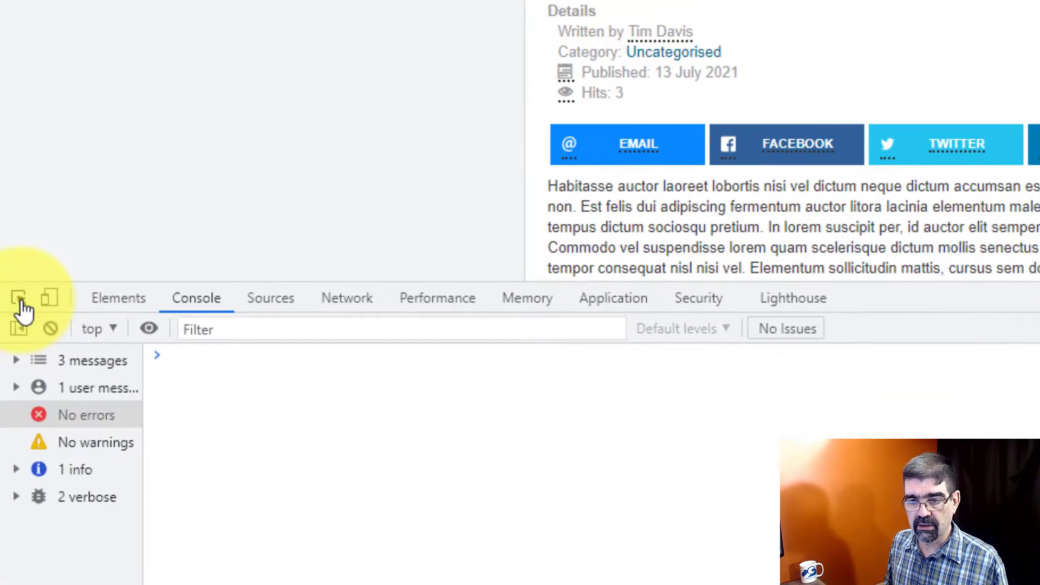
left_click(20, 307)
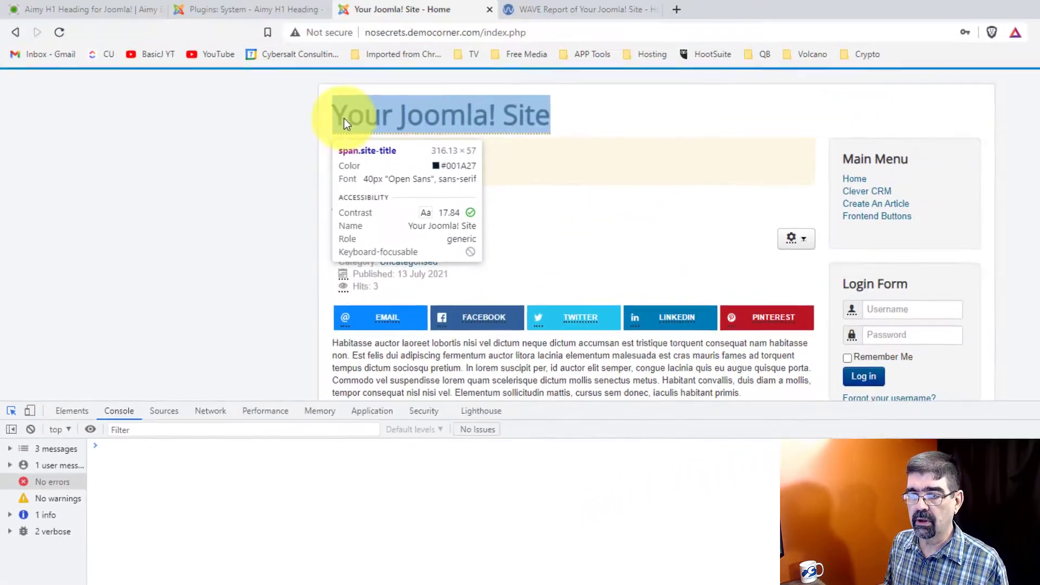
left_click(368, 120)
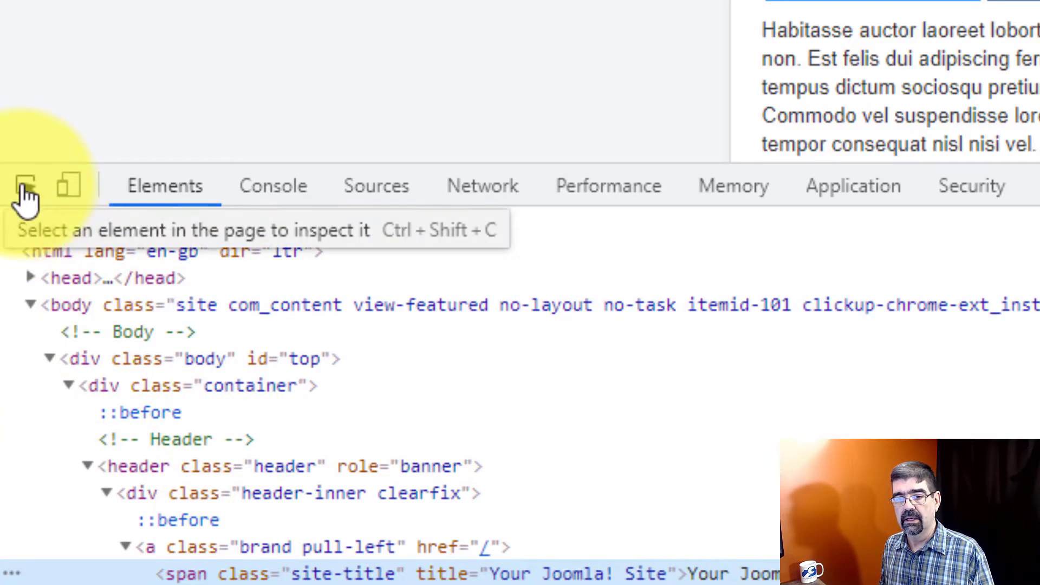
Inspect the heading markup of the "This is my title!" article, and view the details of the h1 alert in the WAVE report
left_click(25, 187)
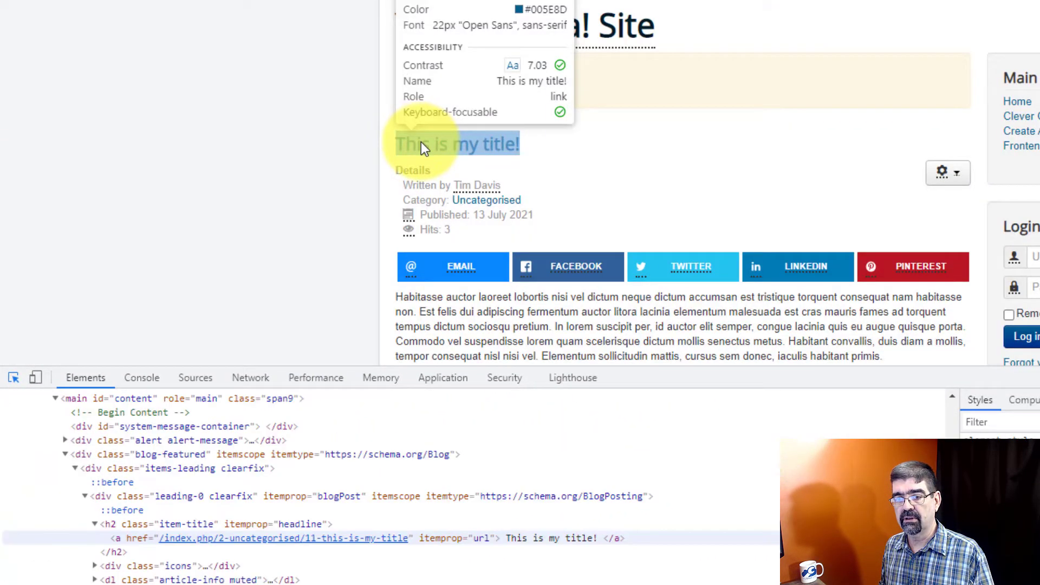
left_click(421, 142)
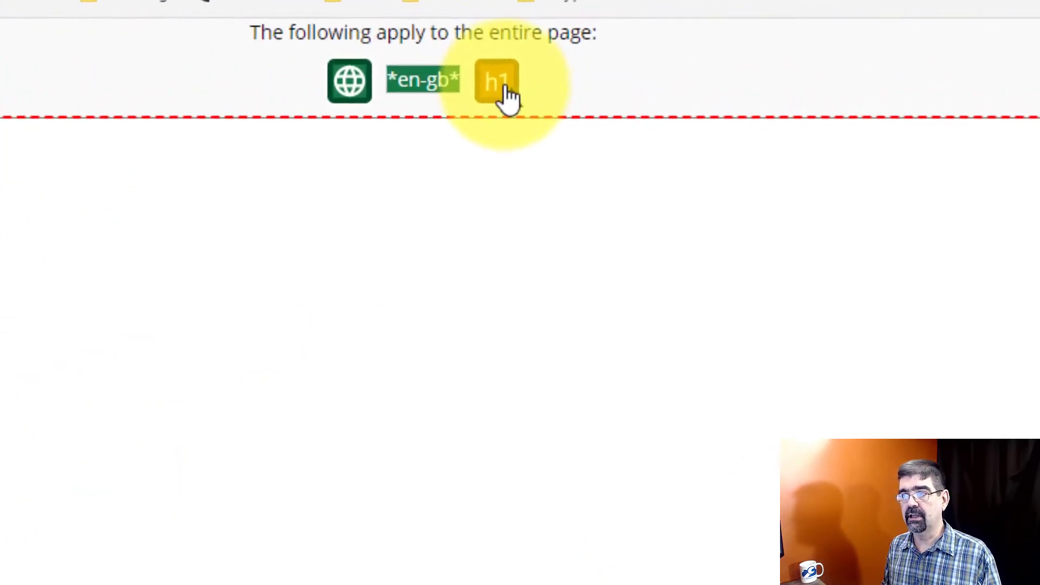
left_click(498, 89)
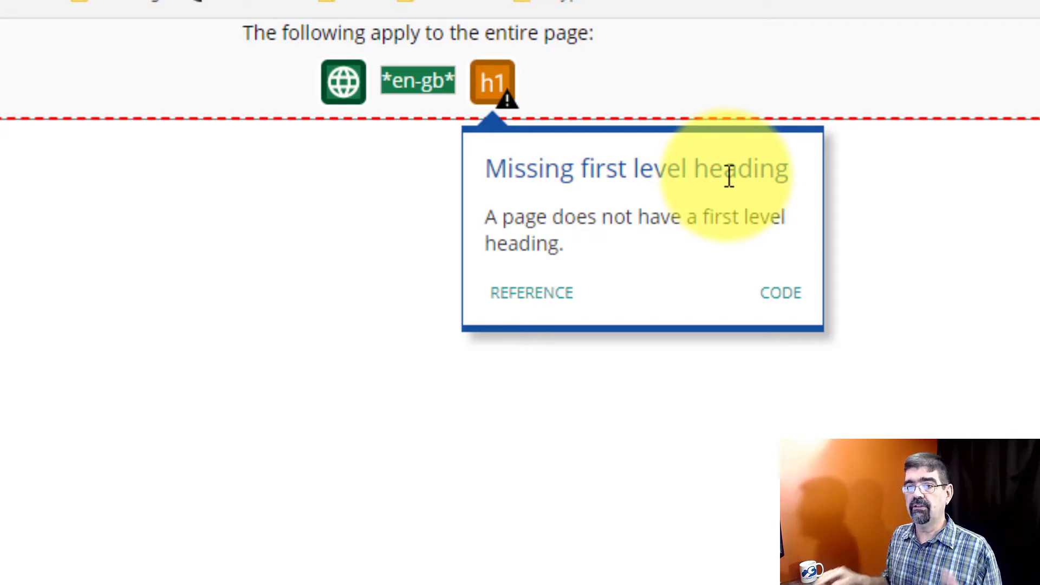
Remove com_content.featured from the plugin's excluded contexts and save the plugin
left_click(141, 191)
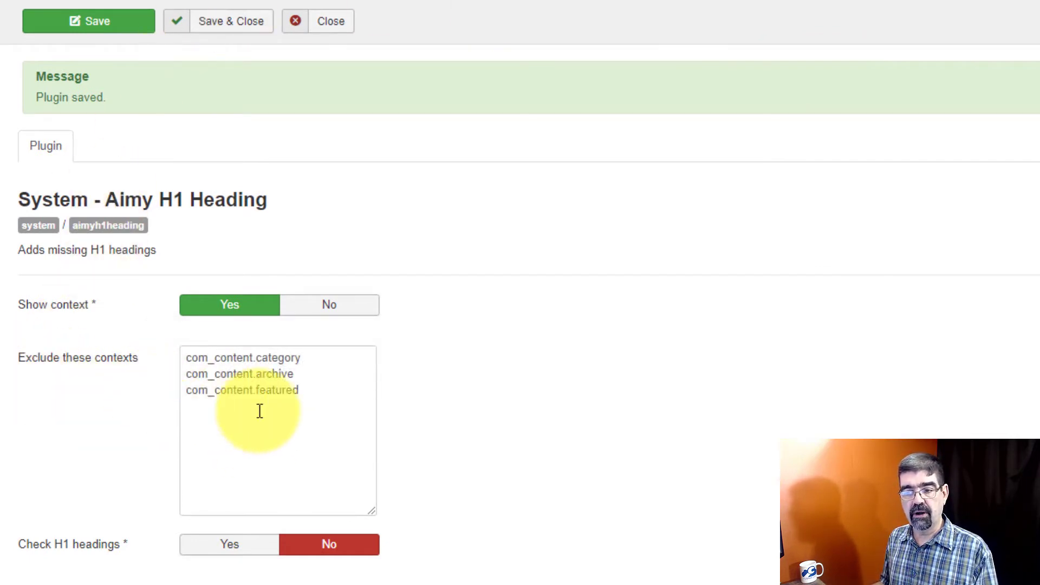
left_click(312, 391)
left_click_drag(312, 391, 163, 394)
key("ctrl+c")
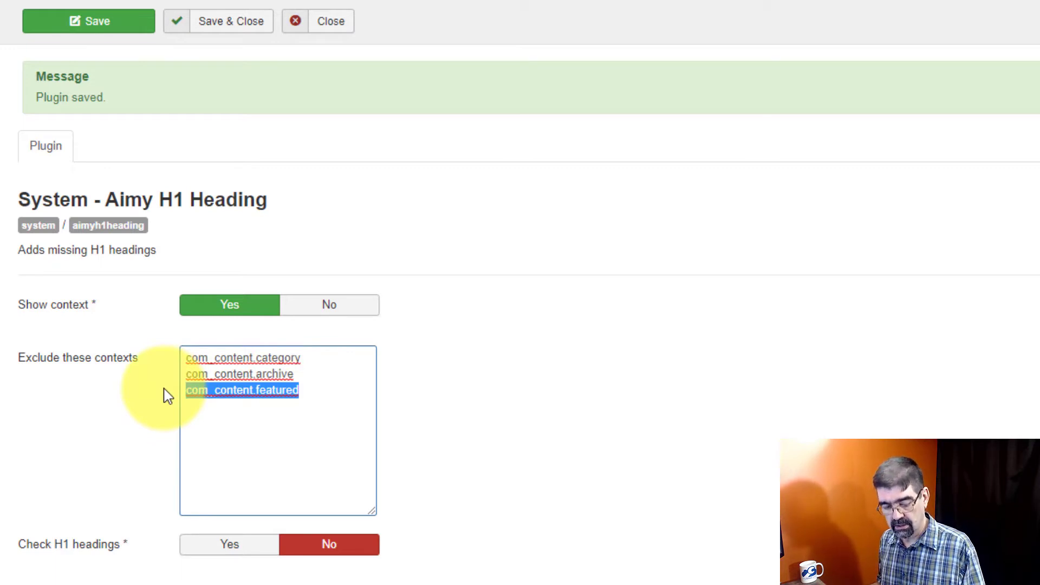
key("BackSpace")
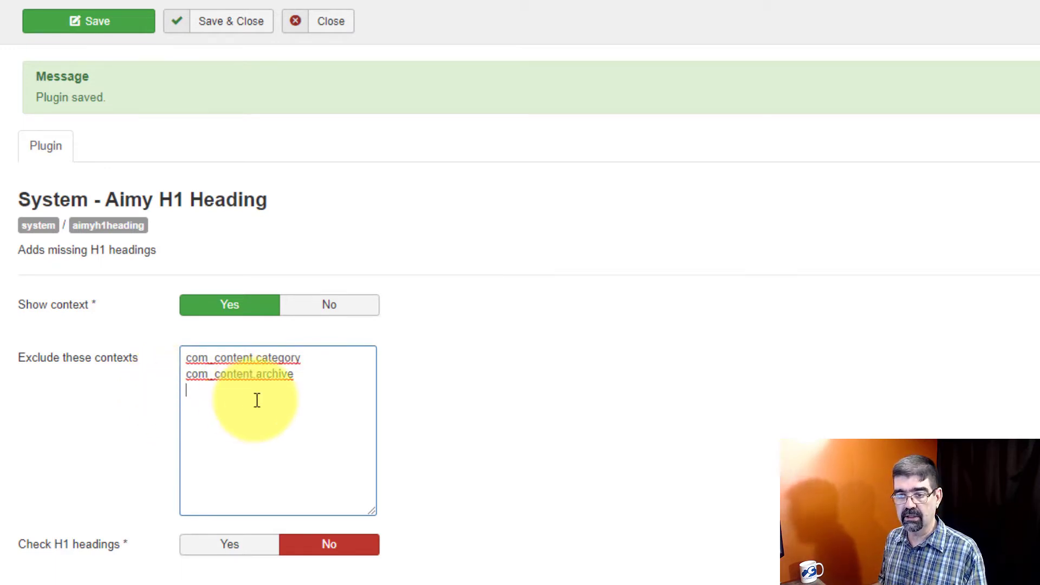
mouse_move(39, 372)
left_click(87, 25)
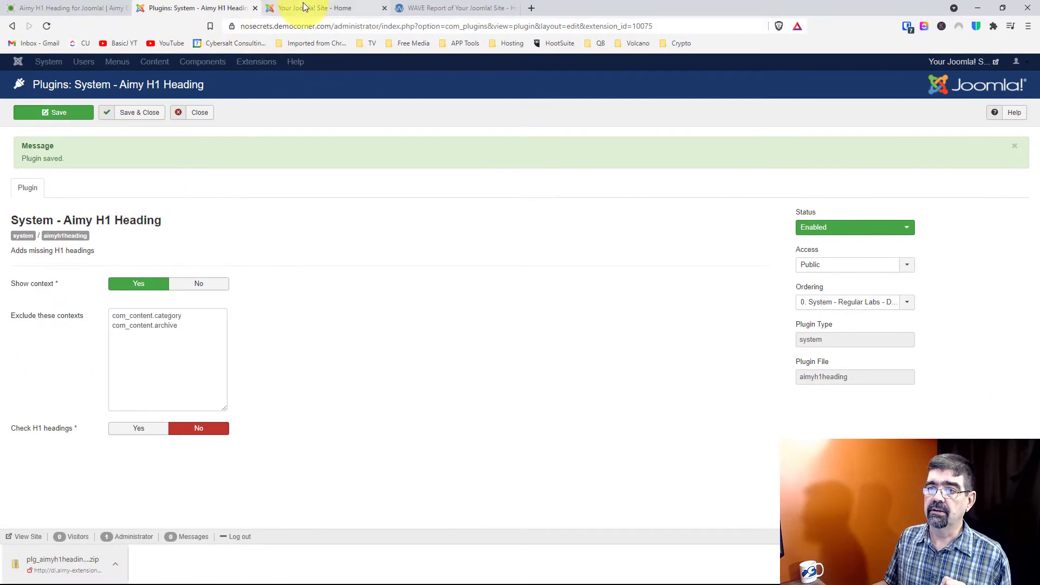
Reload the site's home page, inspect the heading markup of "This is my title!", and check its heading level in the WAVE report
left_click(304, 8)
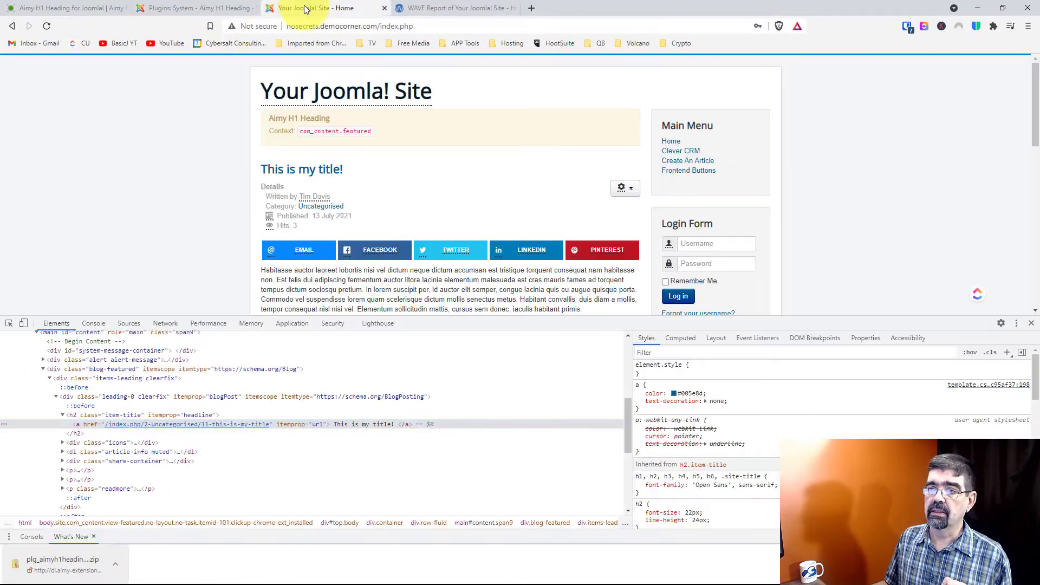
left_click(48, 27)
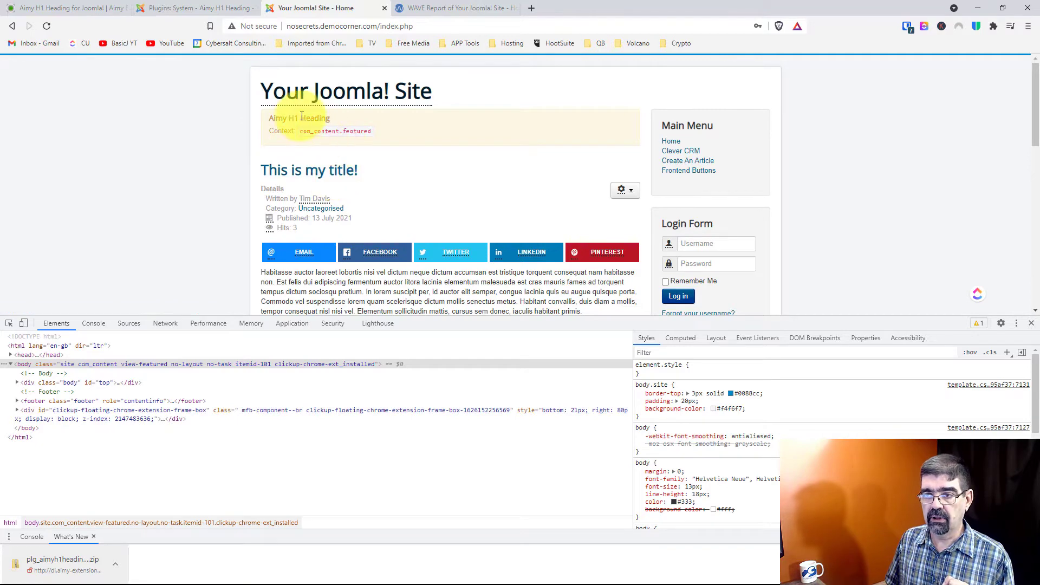
left_click(9, 323)
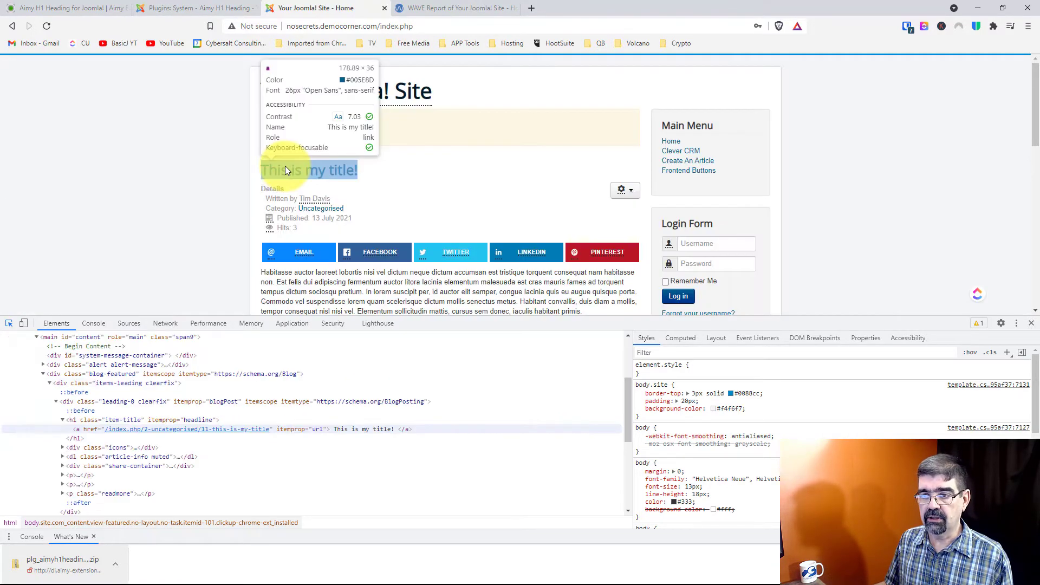
left_click(285, 166)
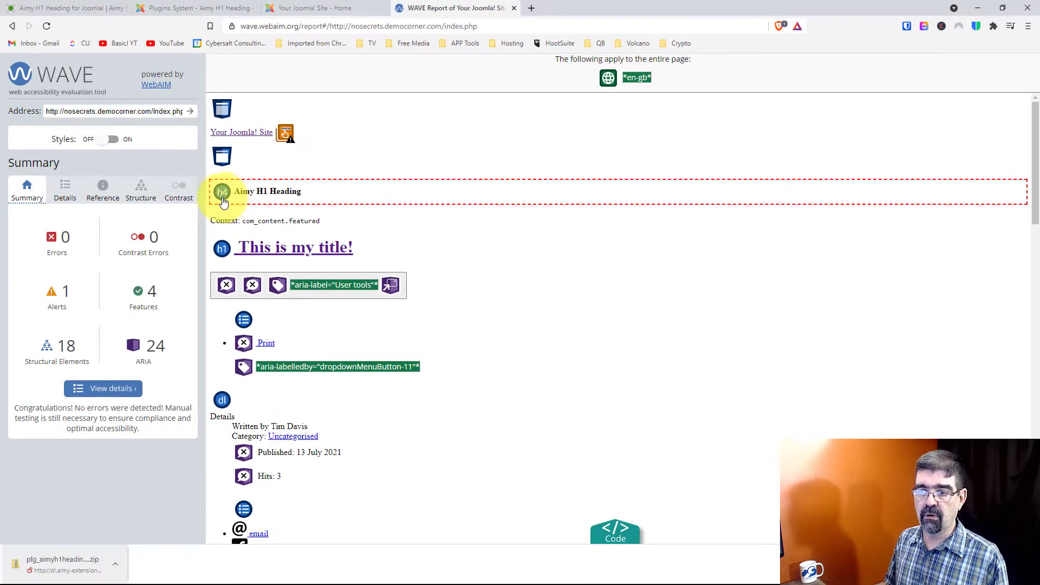
left_click(270, 14)
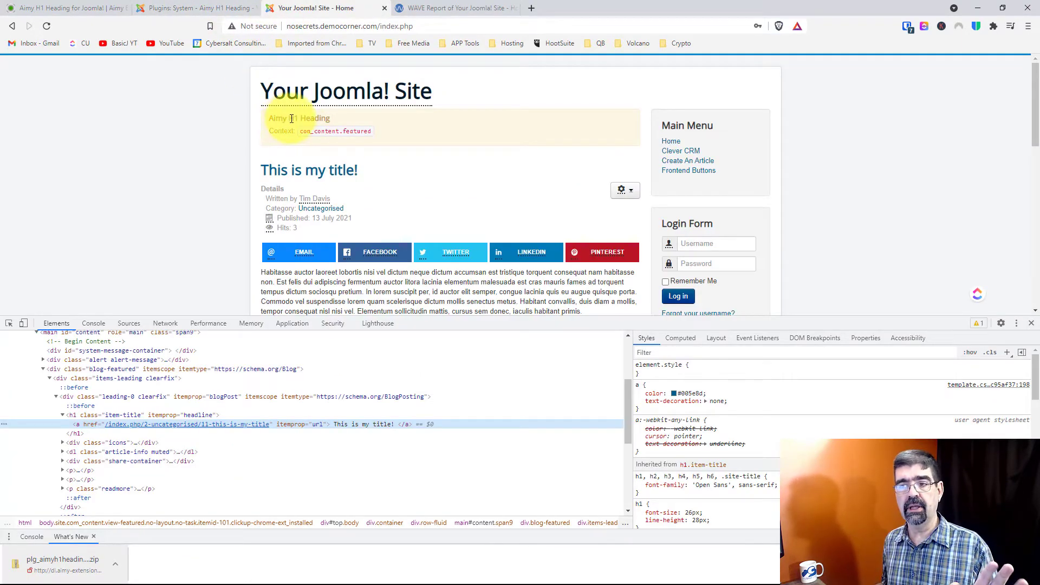
left_click(431, 7)
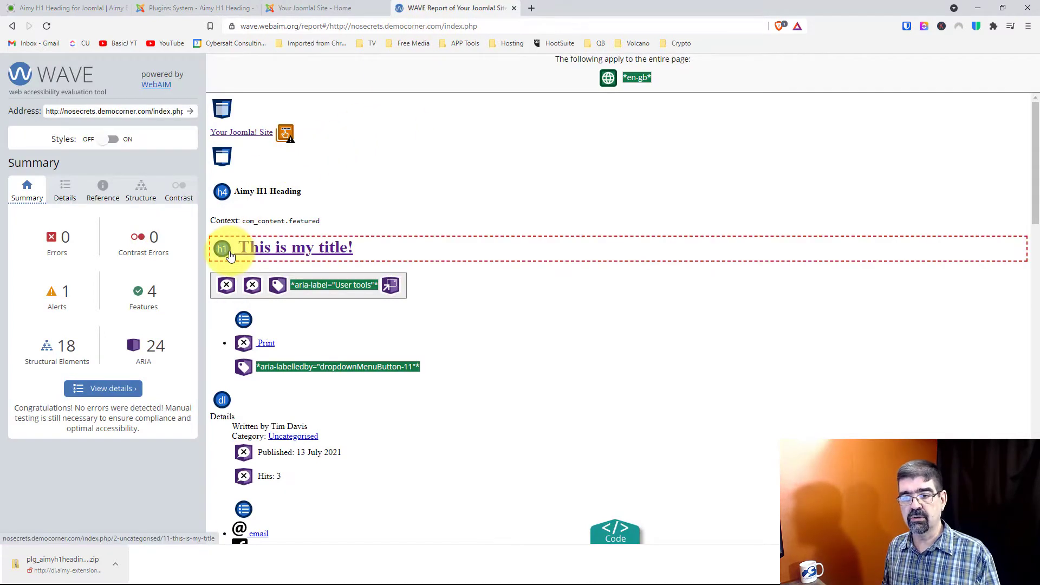
Display the home page's heading structure in the WAVE report
left_click(142, 189)
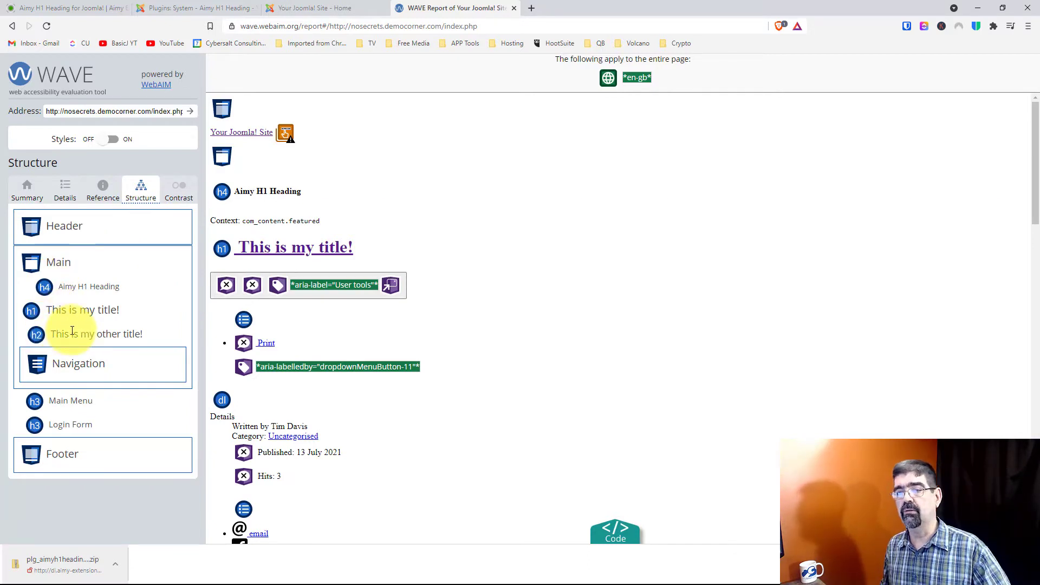
Add com_content.featured back to the Aimy H1 Heading plugin's excluded contexts and save the plugin
left_click(187, 13)
left_click(182, 330)
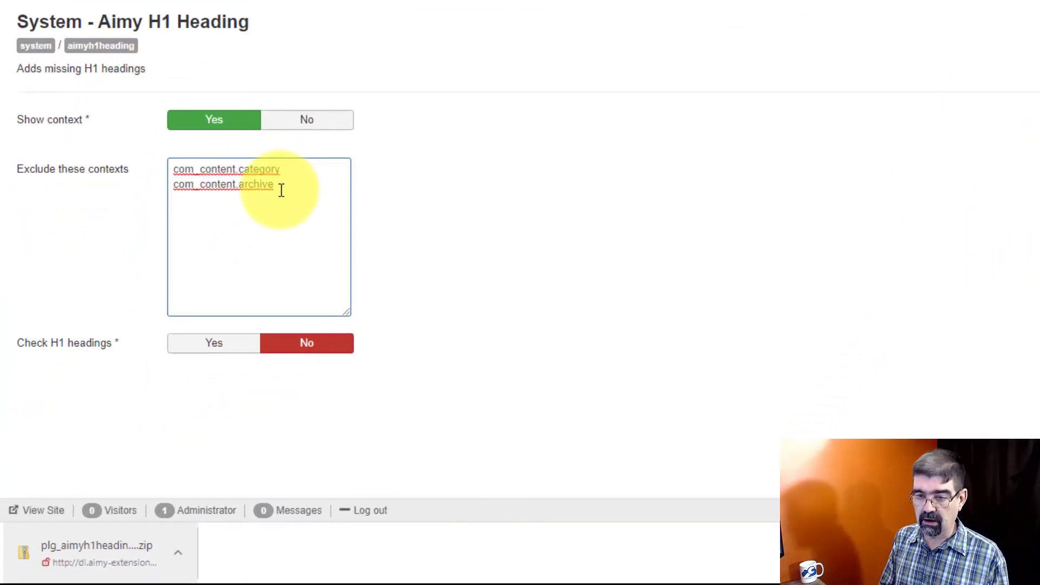
key("Return")
key("ctrl+v")
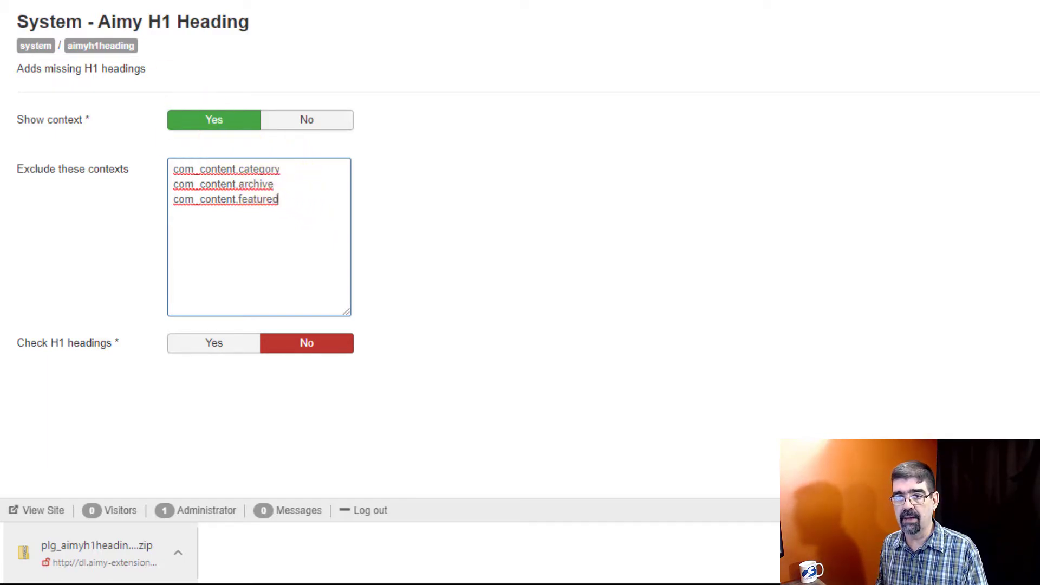
Reload the site's home page, then open the "This is my title!" article and inspect its heading markup with the developer tools
left_click(71, 2)
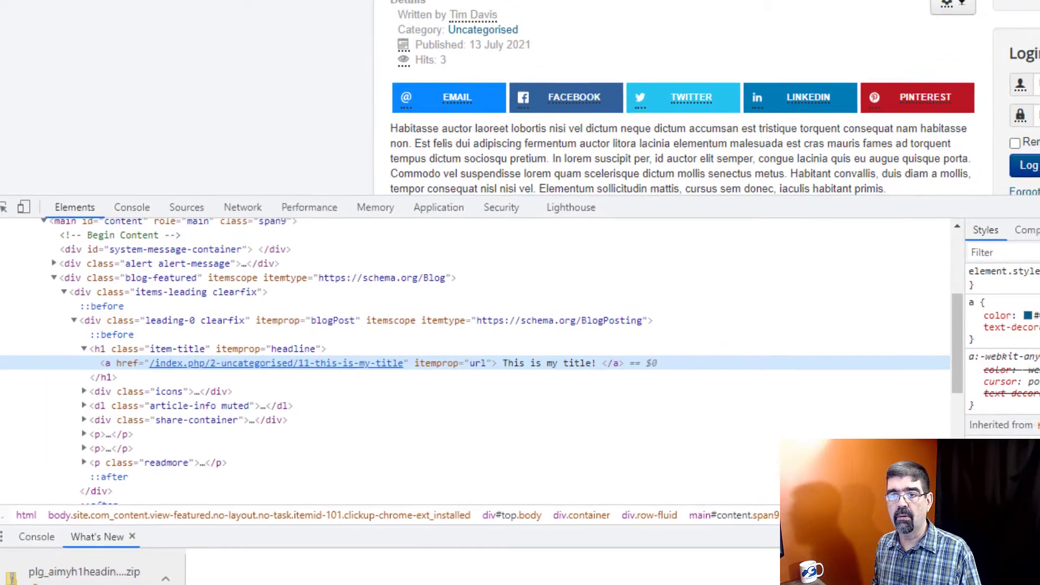
key("F5")
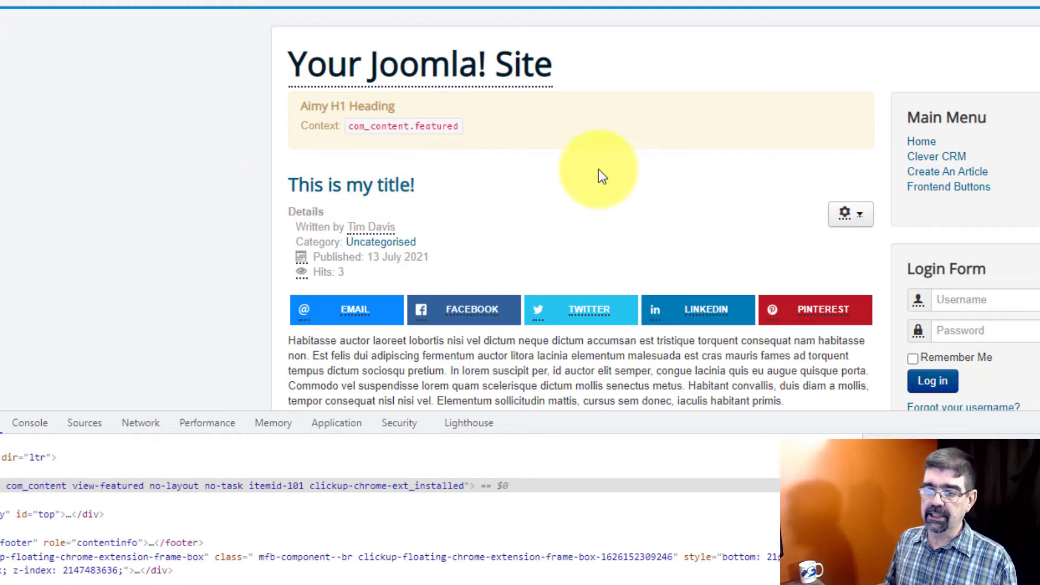
left_click(353, 186)
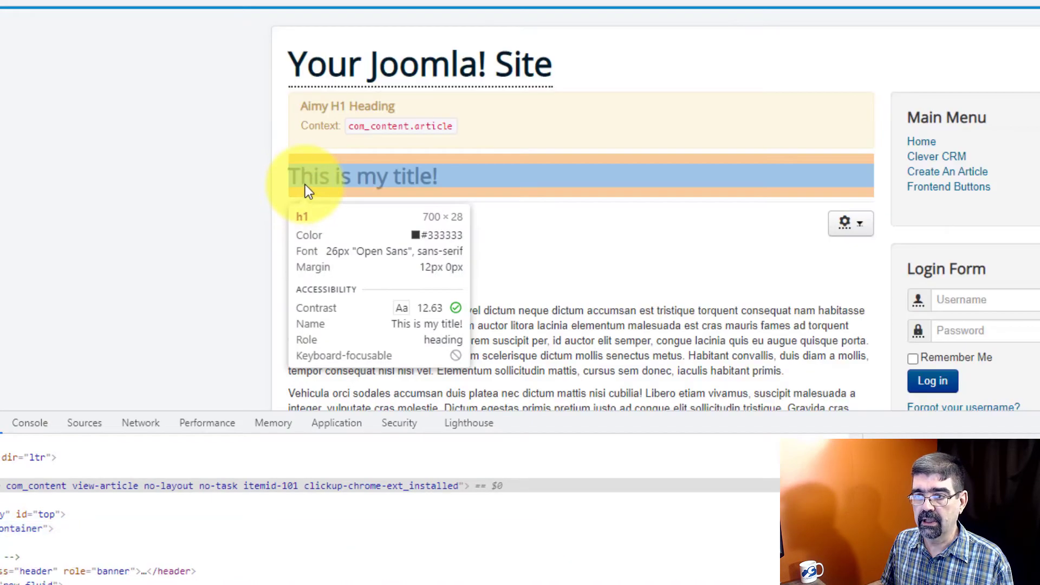
left_click(304, 184)
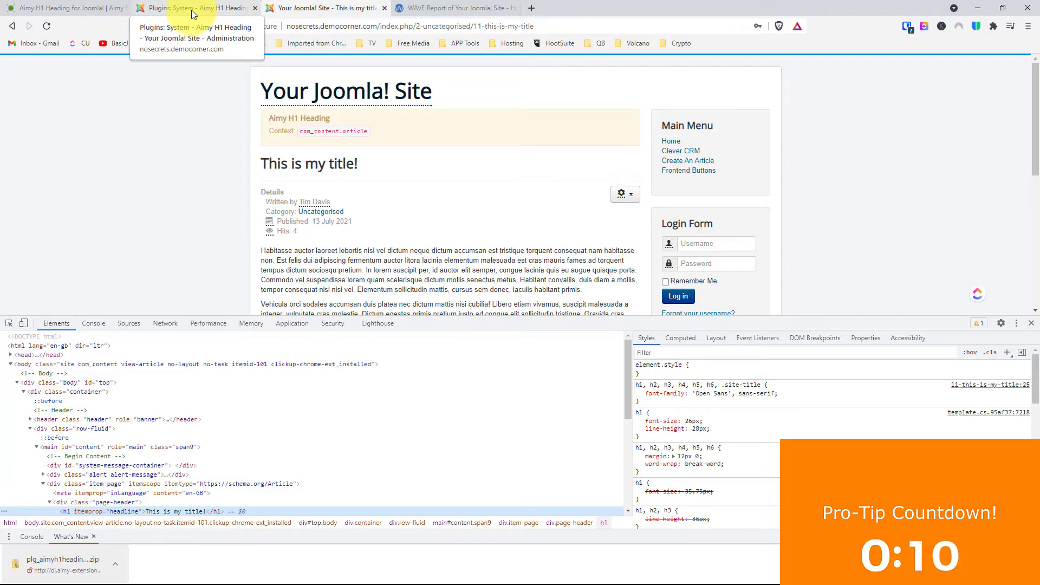
Set the plugin's Show context option to No and Check H1 headings to Yes, and save the plugin
left_click(190, 9)
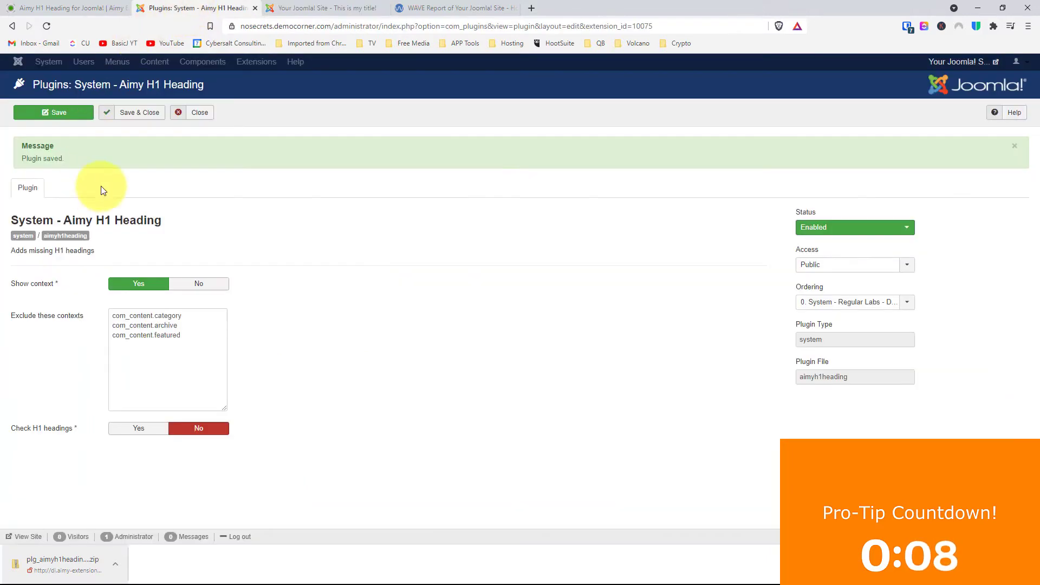
left_click(192, 287)
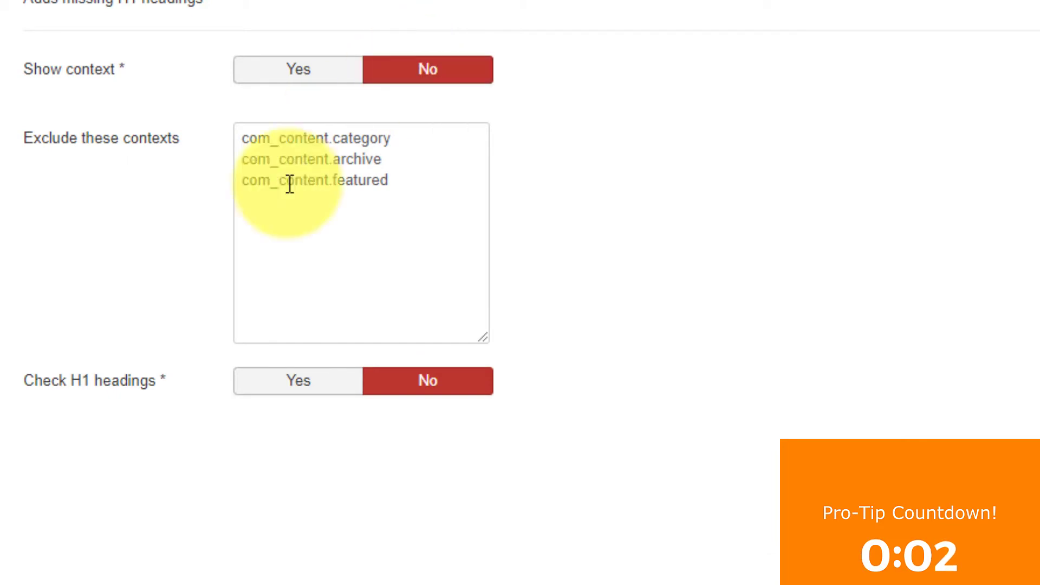
mouse_move(73, 386)
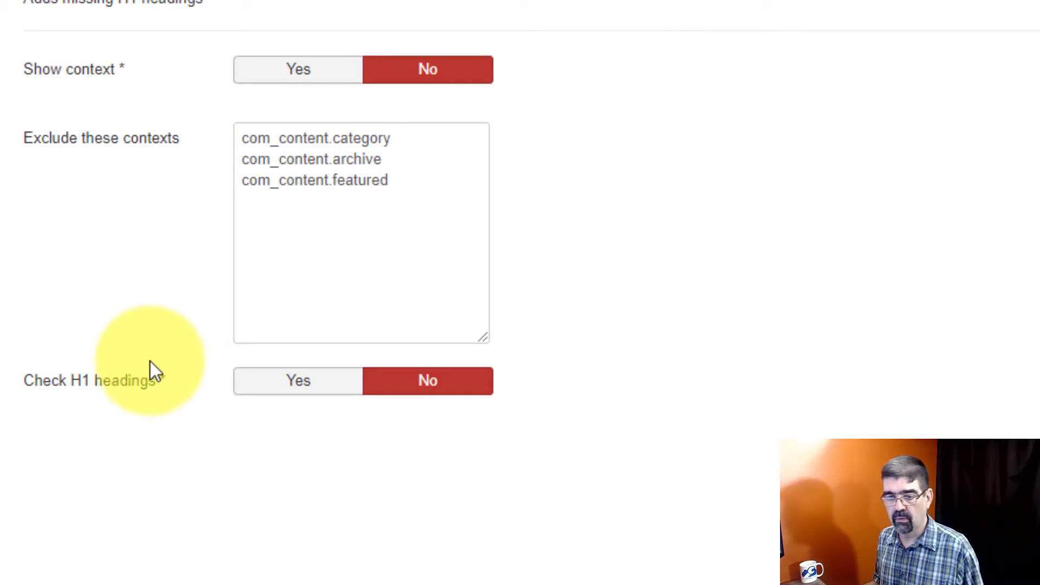
left_click(270, 386)
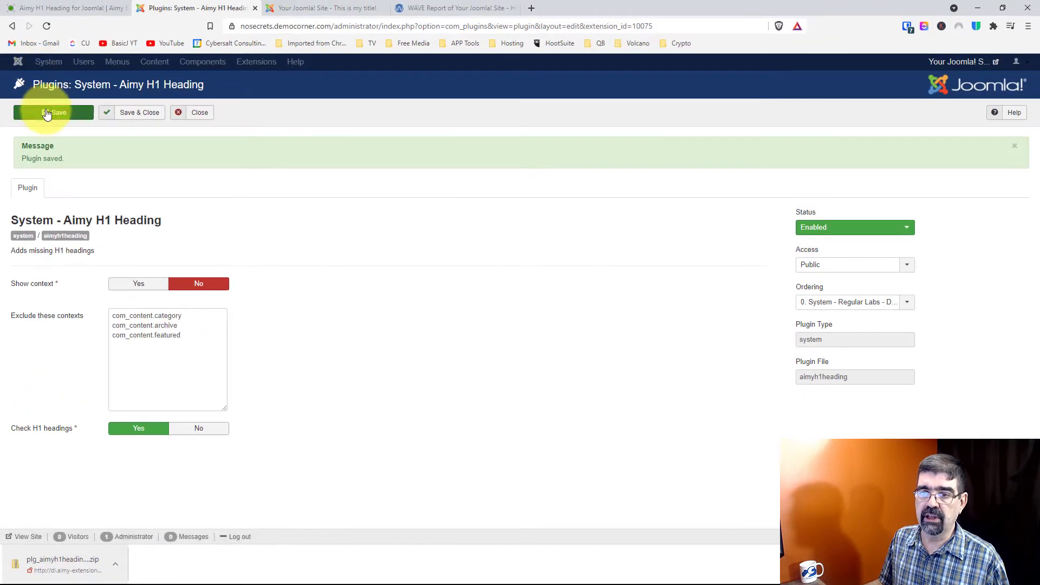
left_click(47, 114)
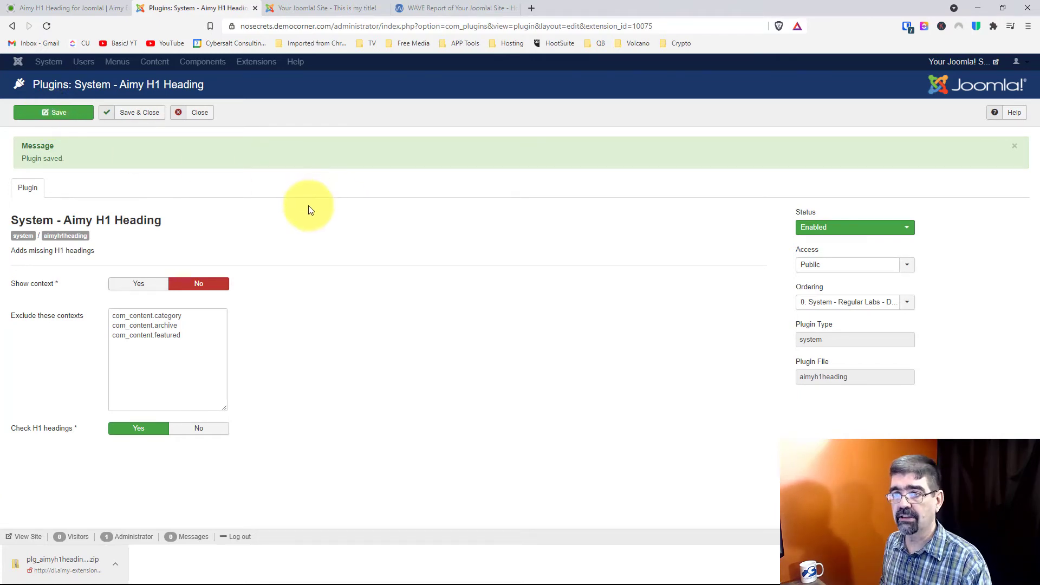
Return to the site's home page to check how it displays with the context display disabled
left_click(336, 12)
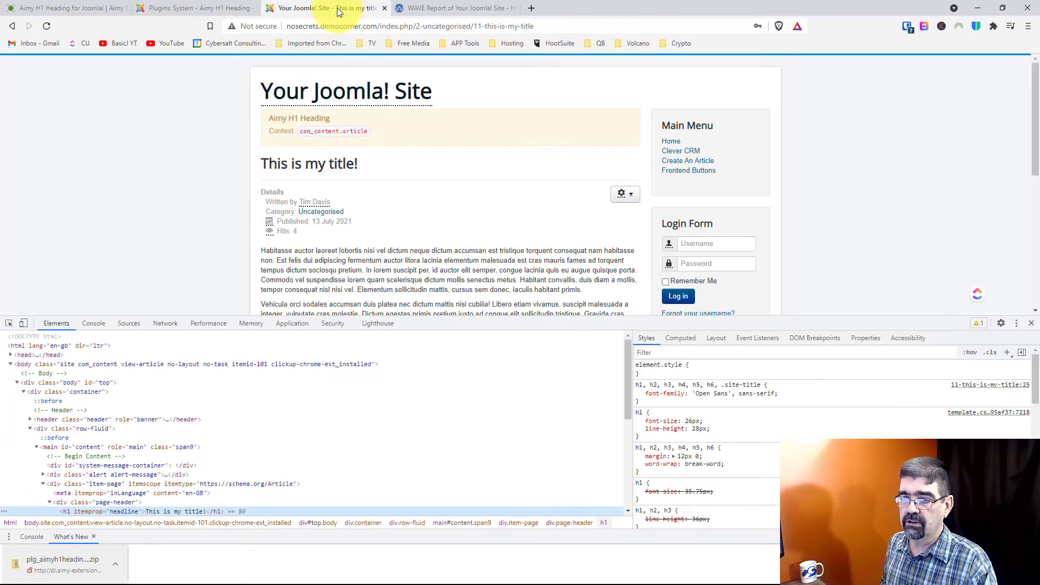
left_click(665, 142)
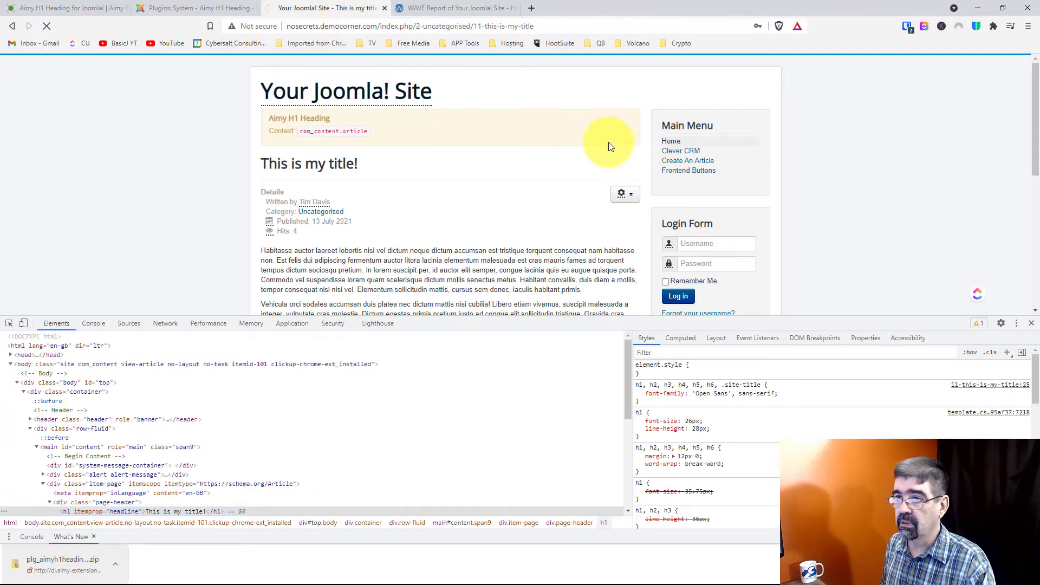
Save and close the plugin, and publish the "Too many H1s!" article from the article list
left_click(154, 9)
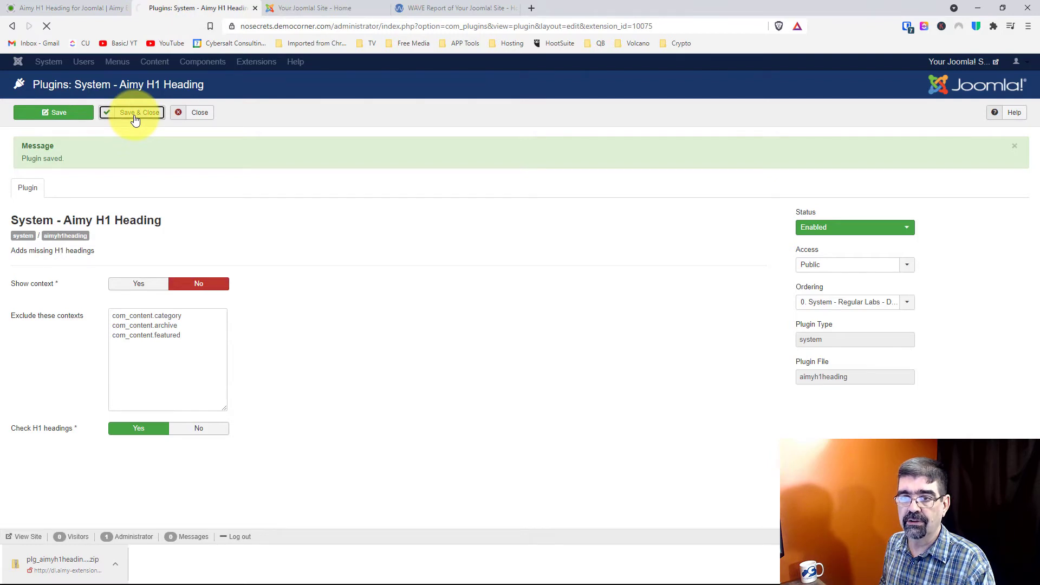
left_click(172, 64)
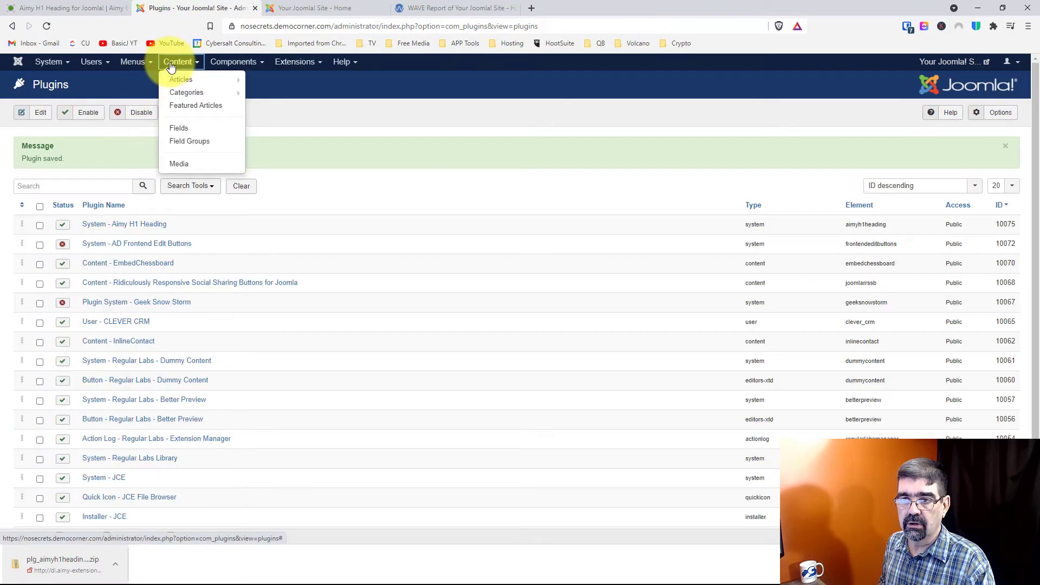
left_click(175, 79)
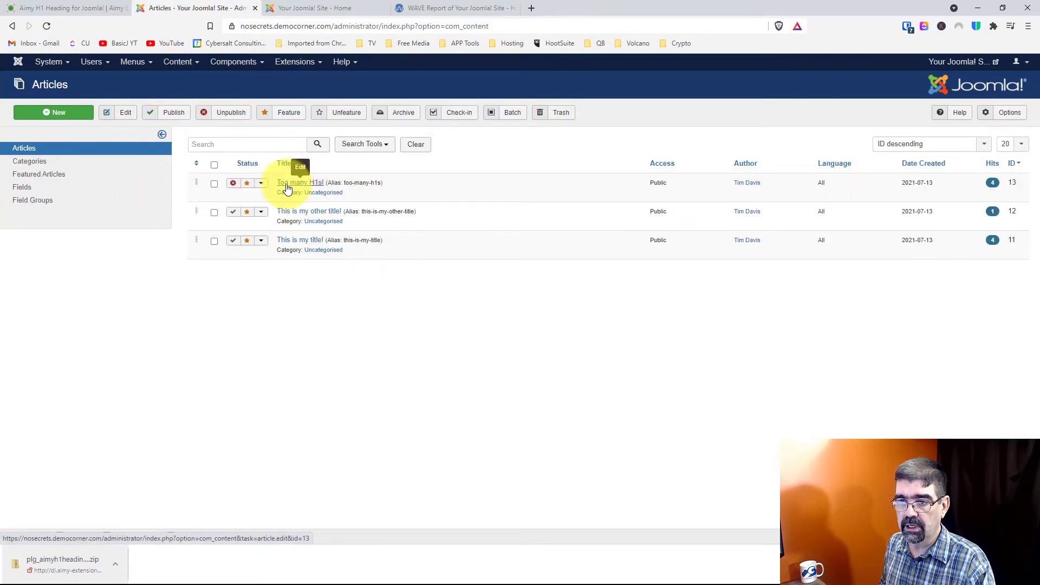
left_click(233, 183)
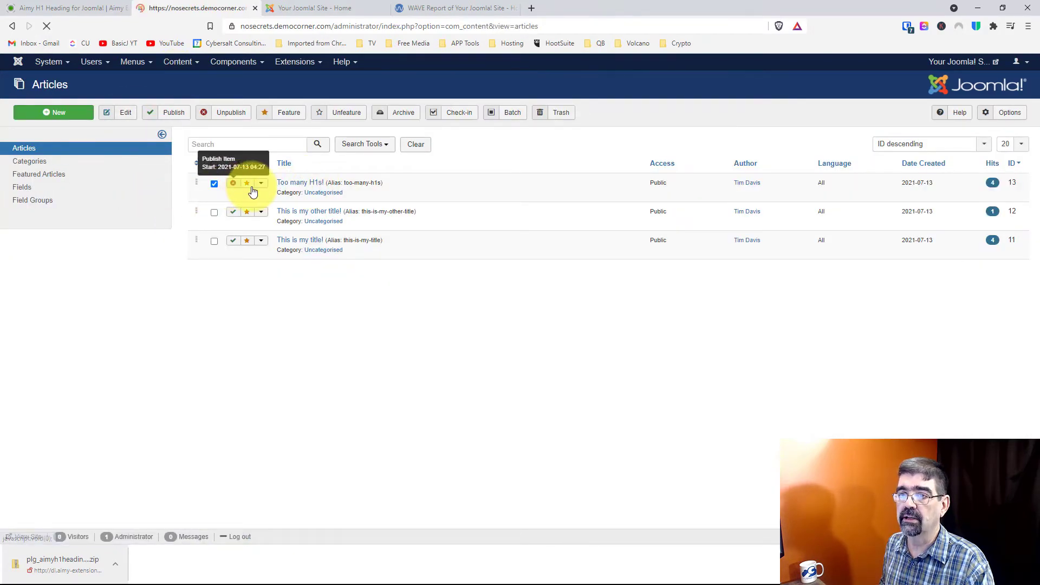
Reload the site's home page without the developer tools, and open the "Too many H1s!" article to examine its highlighted headings
left_click(325, 8)
left_click(47, 26)
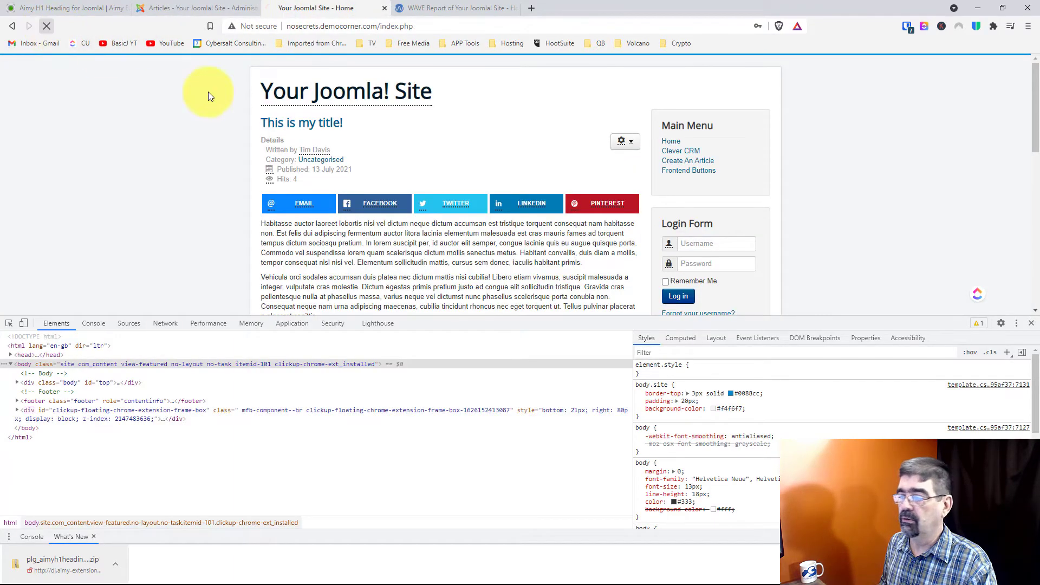
left_click(1030, 323)
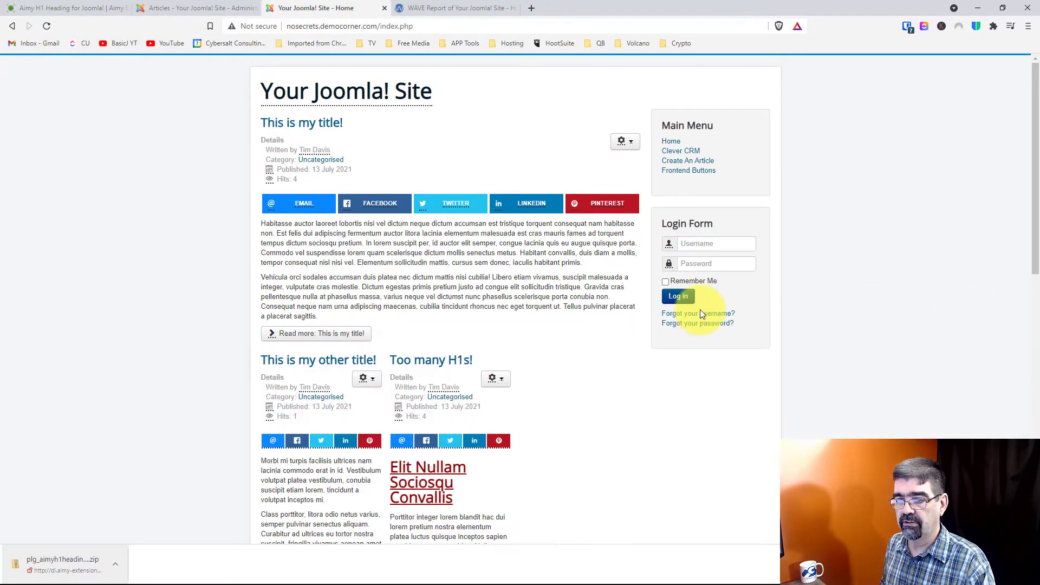
scroll(480, 216, "down", 3)
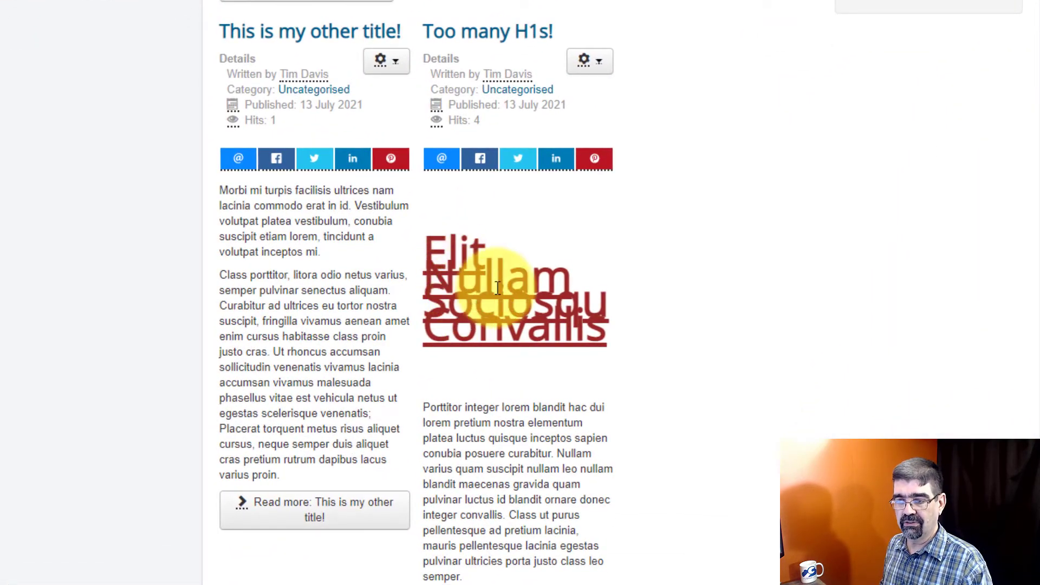
left_click(510, 48)
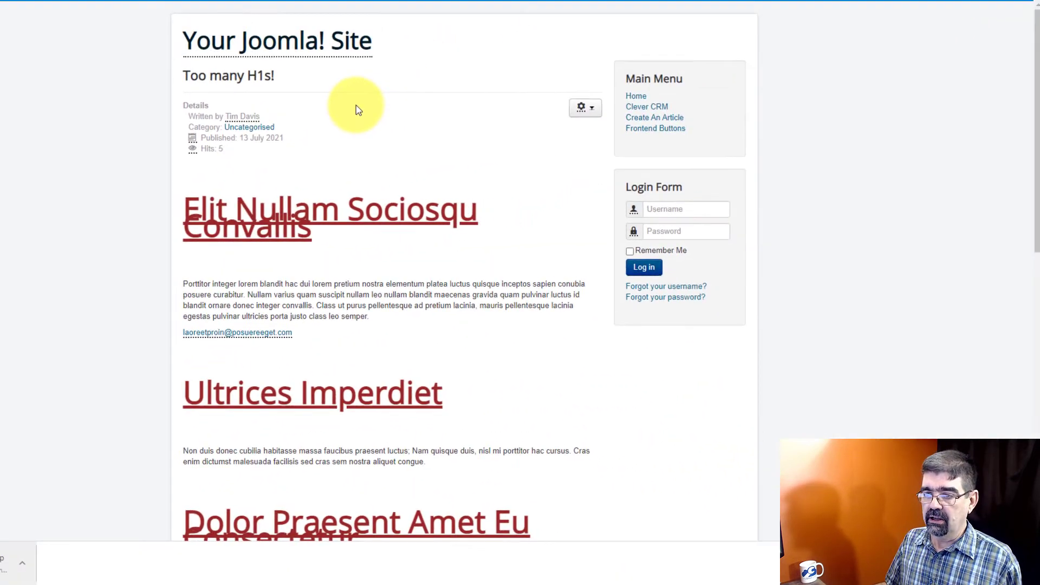
scroll(356, 108, "down", 2)
scroll(352, 116, "down", 3)
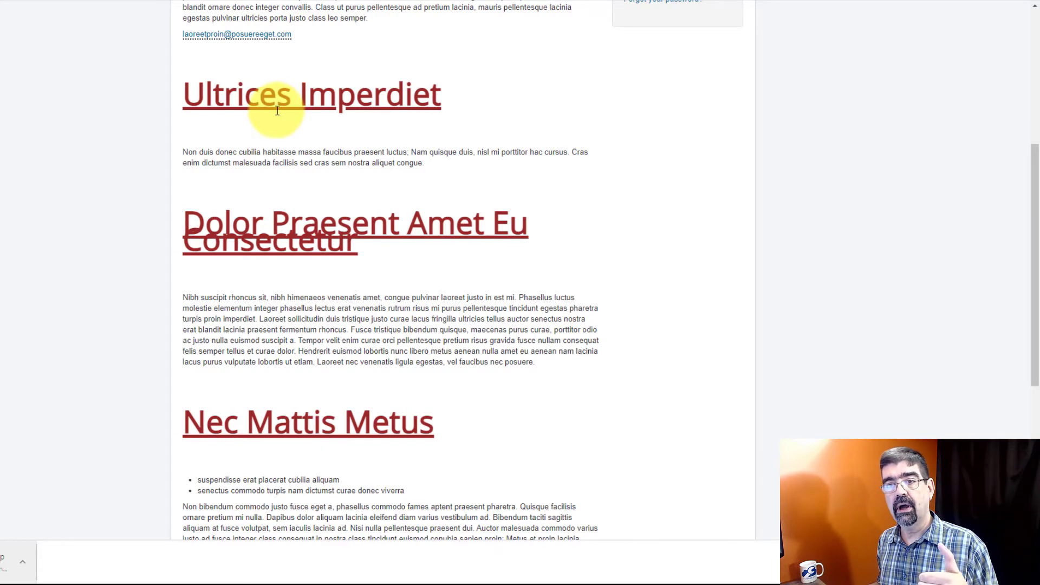
Open the "Too many H1s!" article for editing and check the format of the "Ultrices Imperdiet" heading
left_click(179, 0)
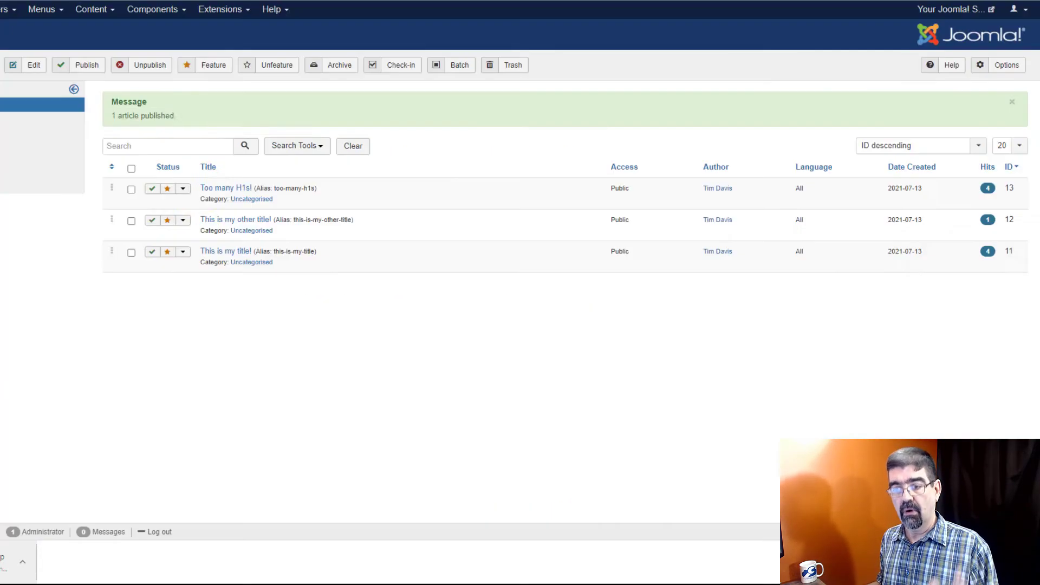
left_click(234, 188)
scroll(650, 168, "down", 3)
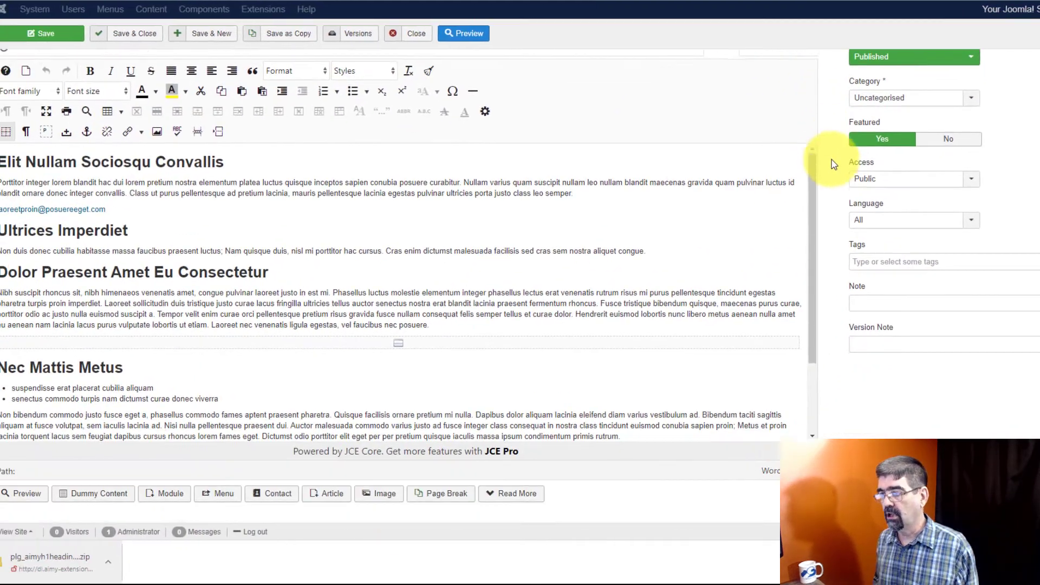
scroll(295, 334, "down", 1)
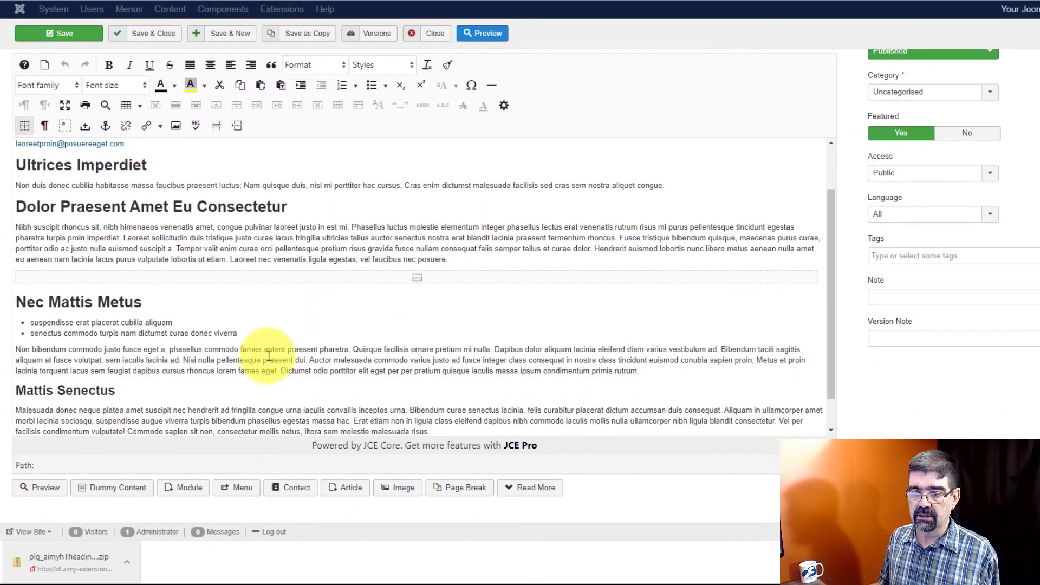
scroll(269, 353, "down", 1)
scroll(269, 353, "up", 2)
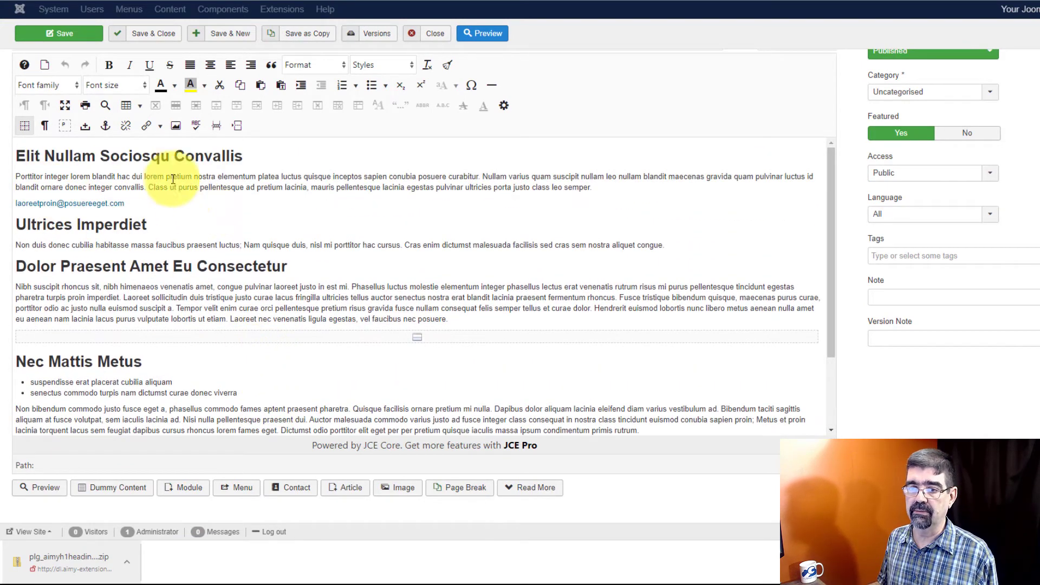
left_click(100, 223)
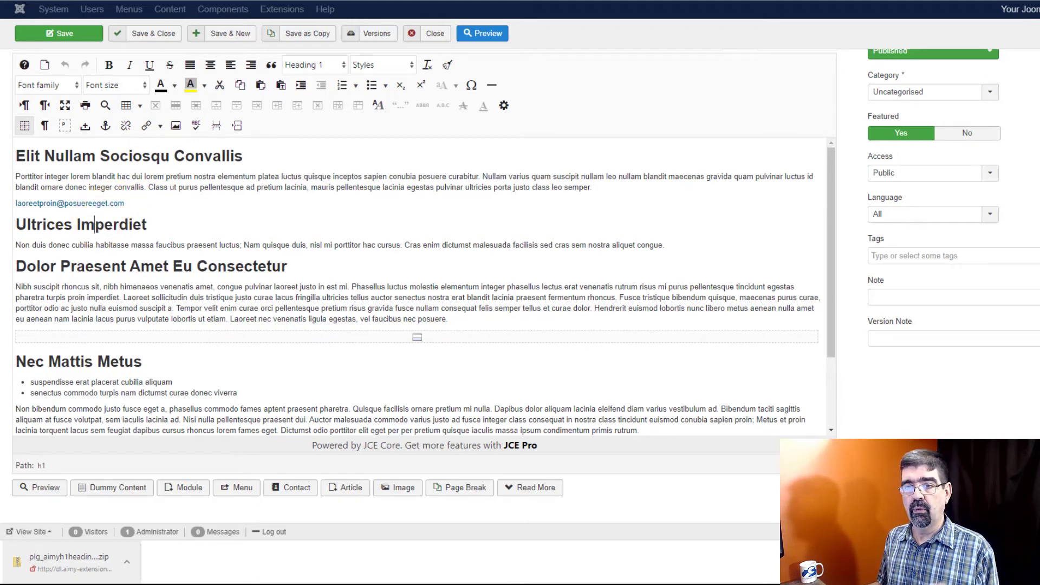
Return to the published "Too many H1s!" article and compare its title with the highlighted headings in the body
key("ctrl+Tab")
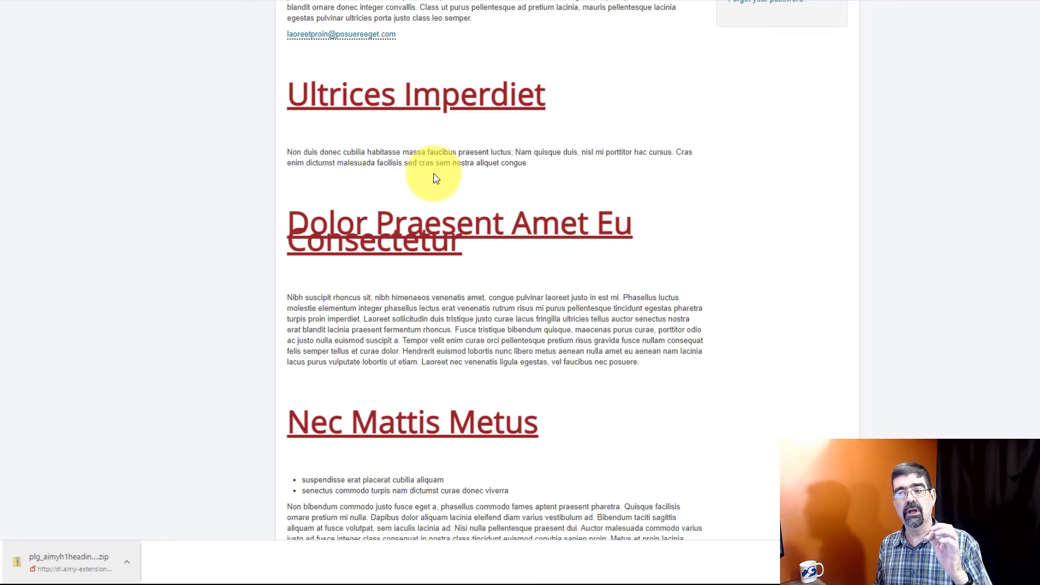
scroll(436, 179, "up", 3)
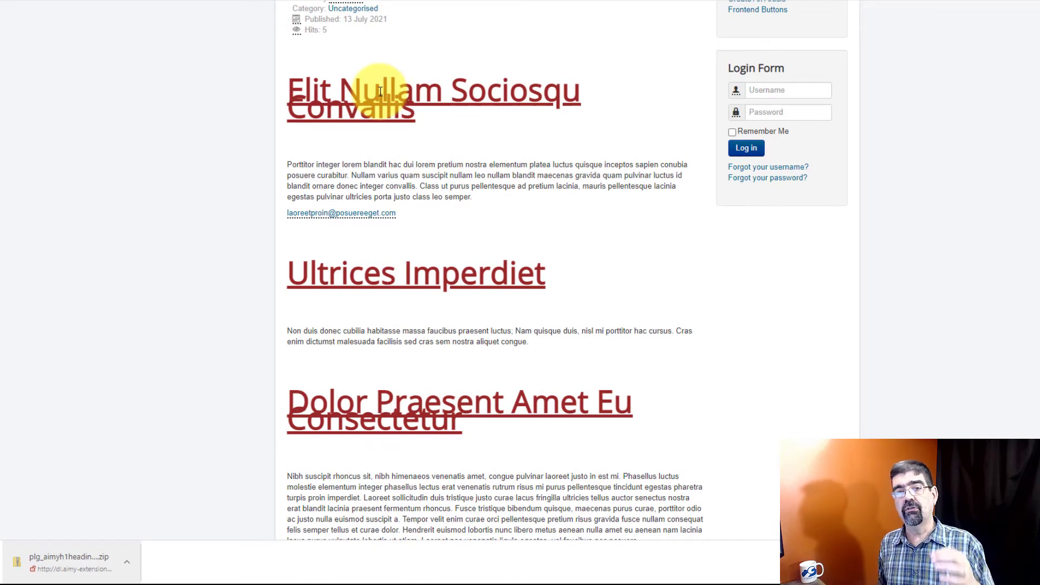
scroll(380, 92, "up", 2)
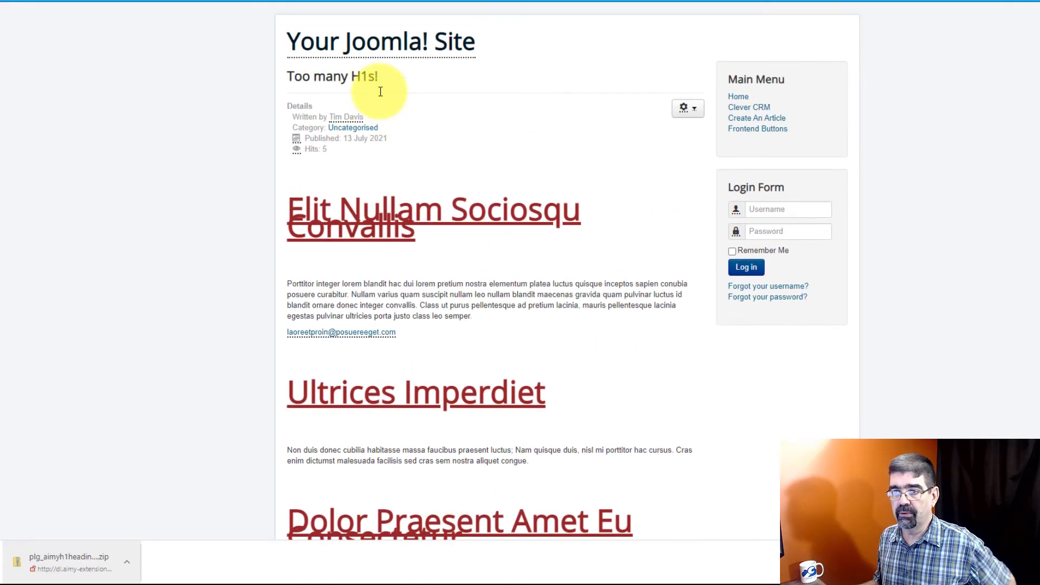
left_click_drag(288, 76, 382, 76)
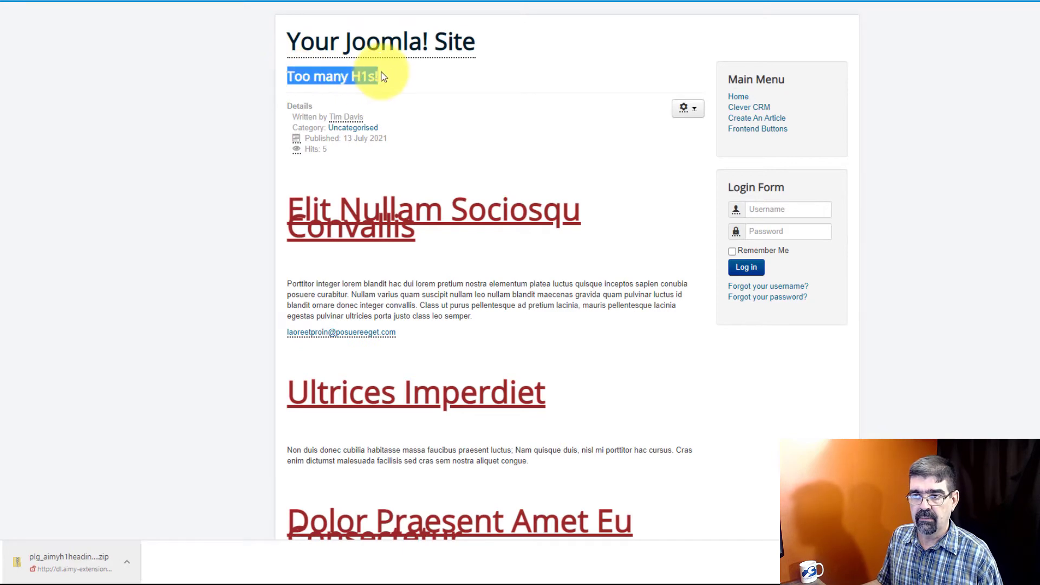
scroll(382, 77, "down", 2)
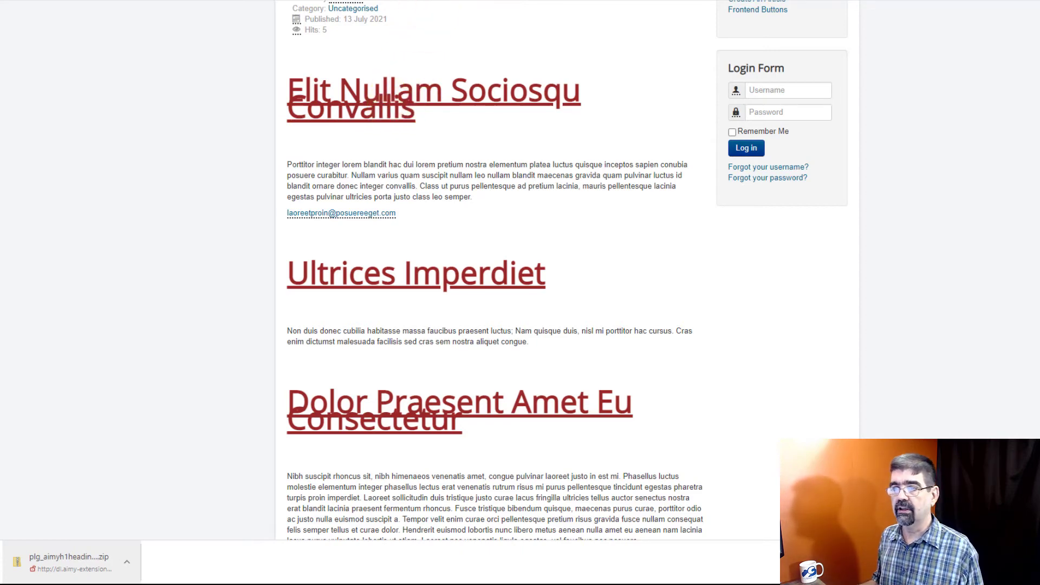
Switch to WAVE, re-analyse the site's home page and look through its article headings
left_click(374, 1)
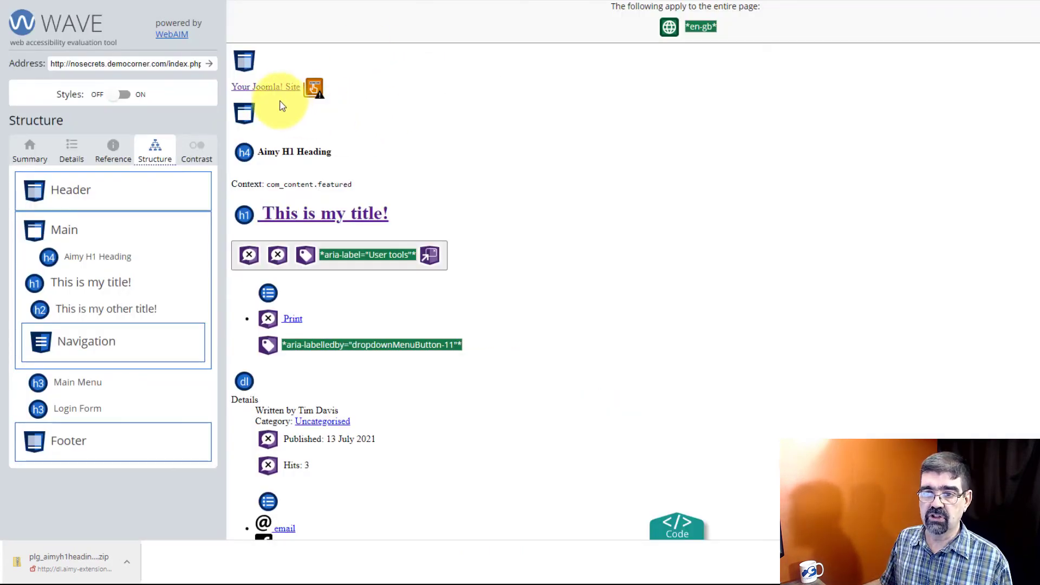
left_click_drag(183, 63, 247, 73)
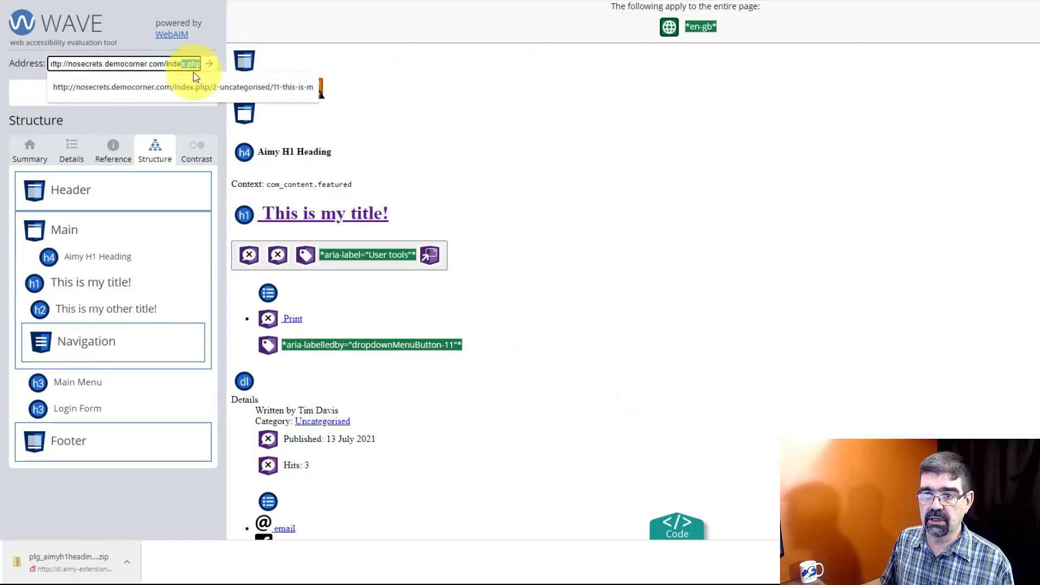
left_click(209, 64)
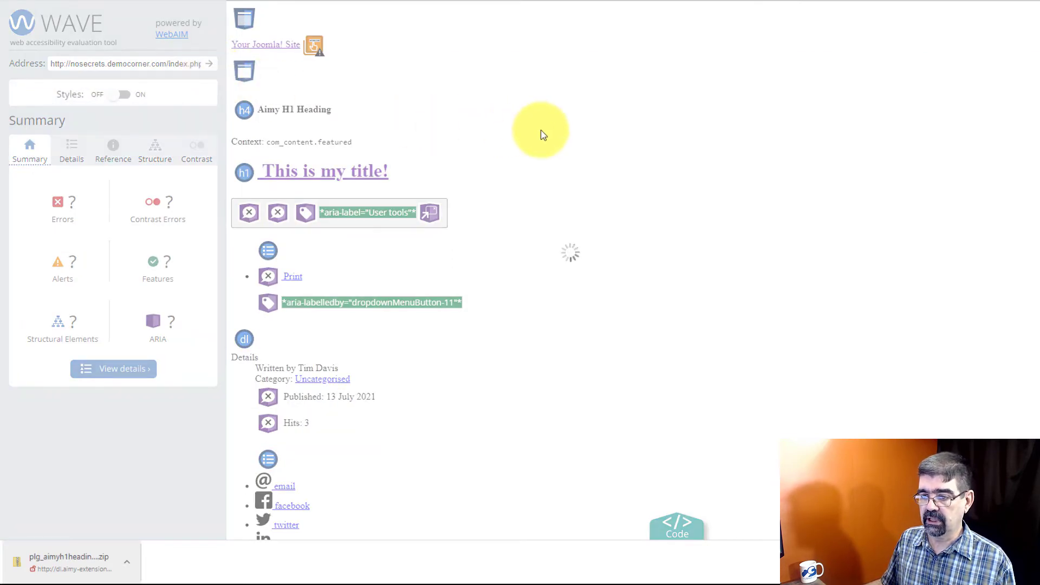
scroll(541, 130, "down", 4)
scroll(544, 135, "down", 15)
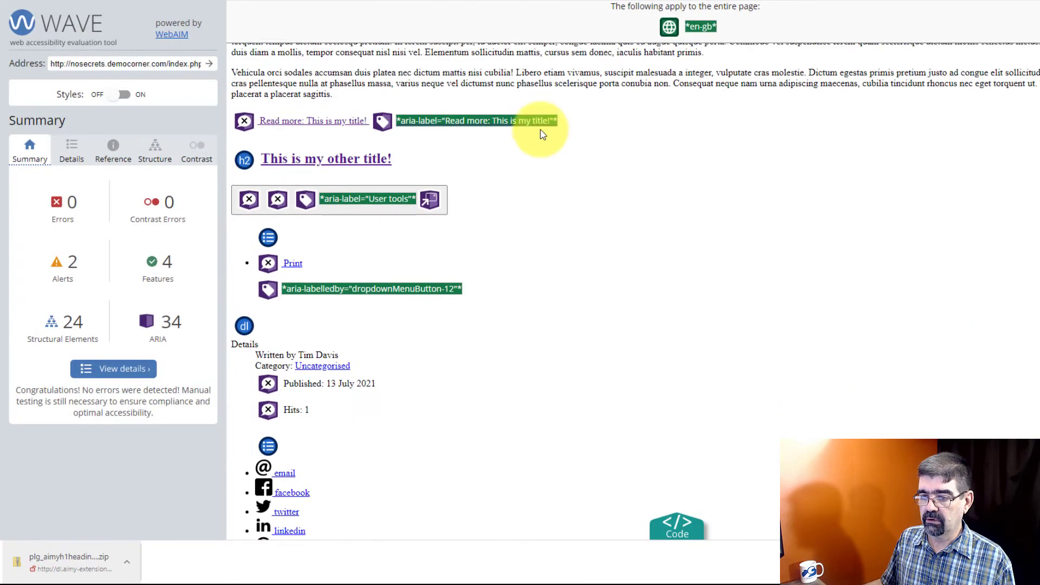
Open the "Too many H1s!" article within WAVE and examine its heading structure
scroll(539, 132, "up", 4)
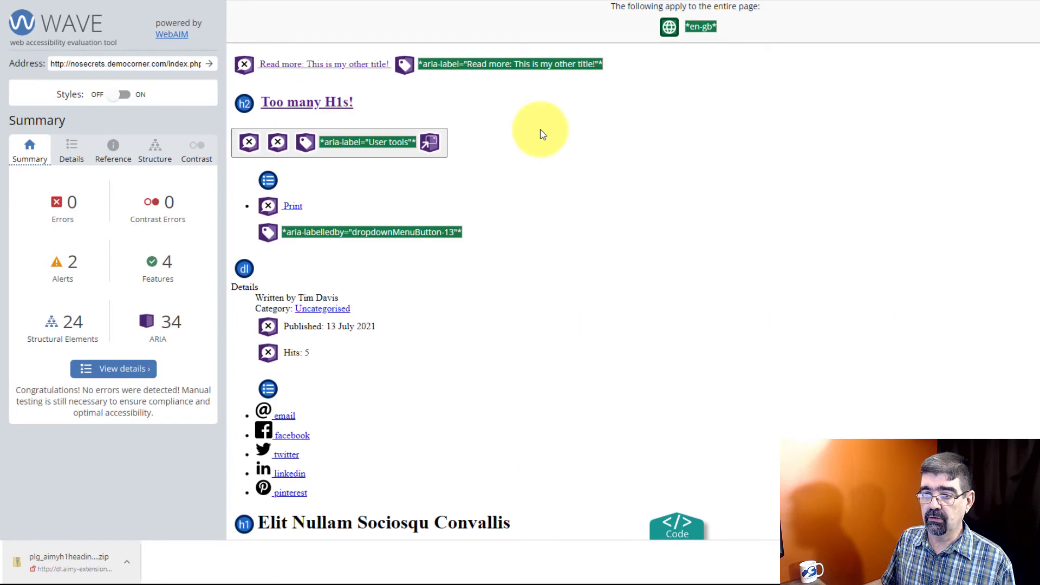
left_click(325, 101)
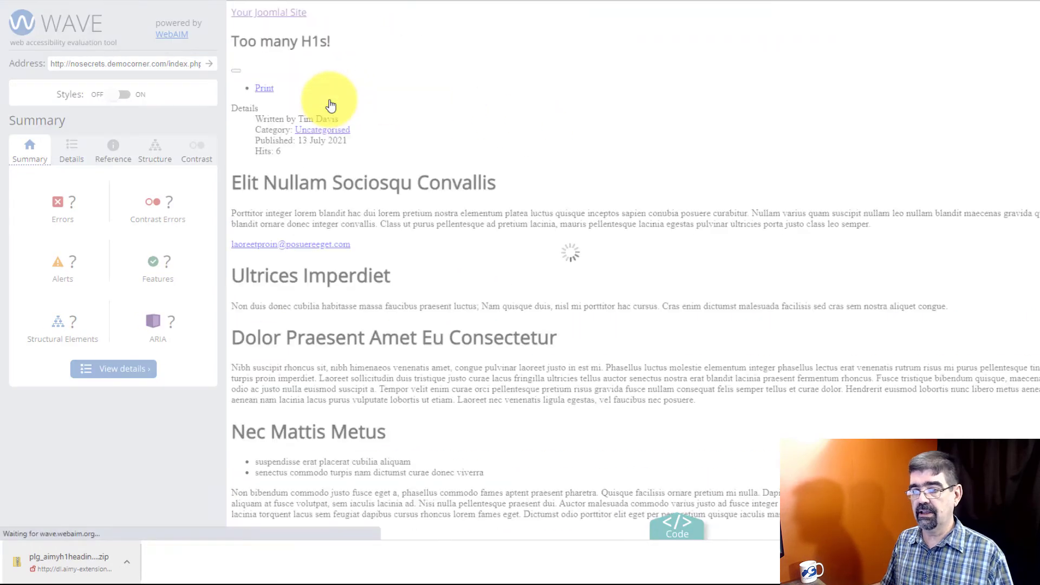
left_click(155, 157)
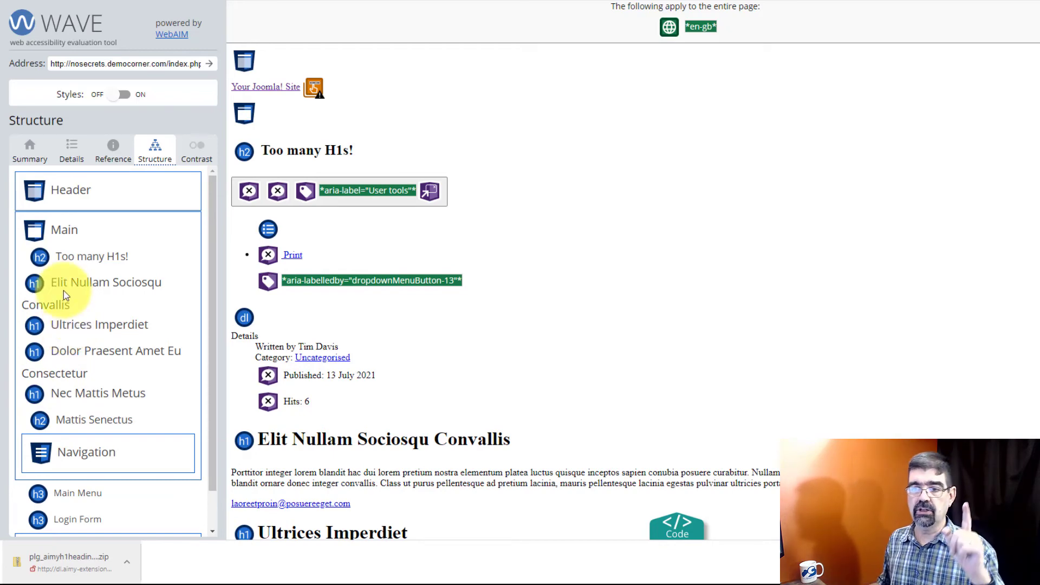
Save and close the "Too many H1s!" article in the Joomla administrator, and open the list of plugins
left_click(210, 0)
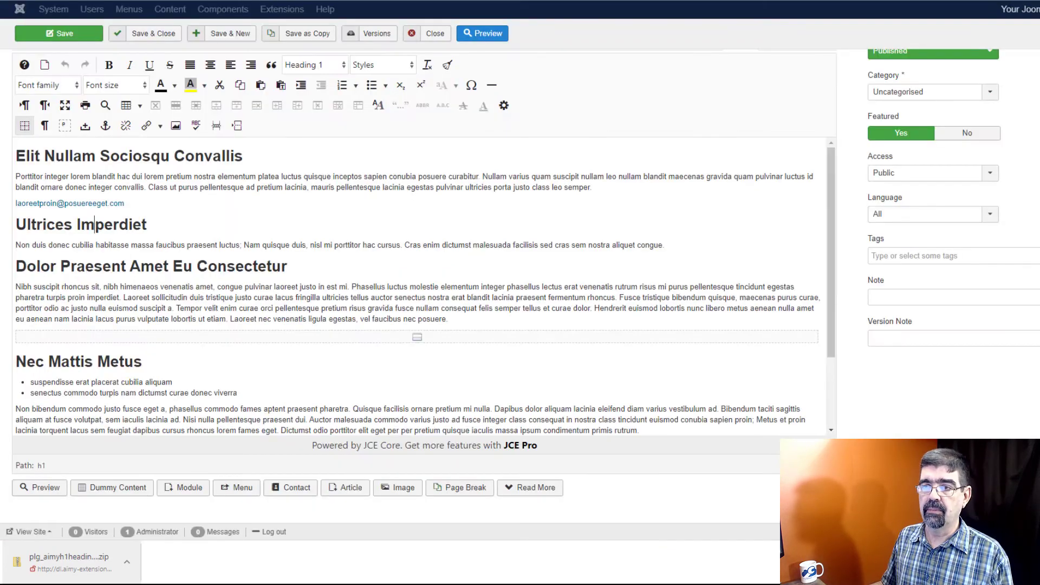
left_click(171, 36)
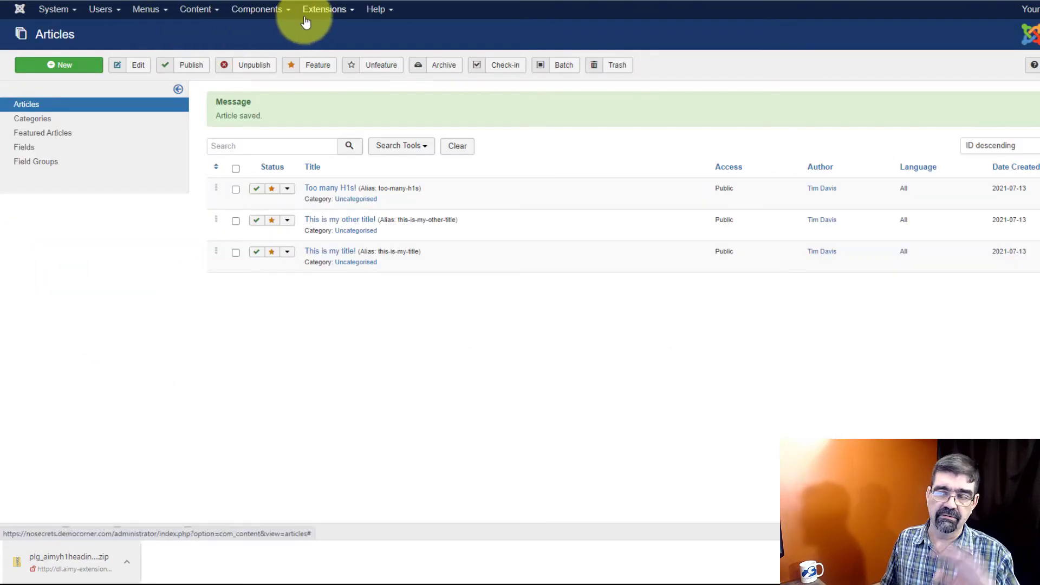
left_click(312, 20)
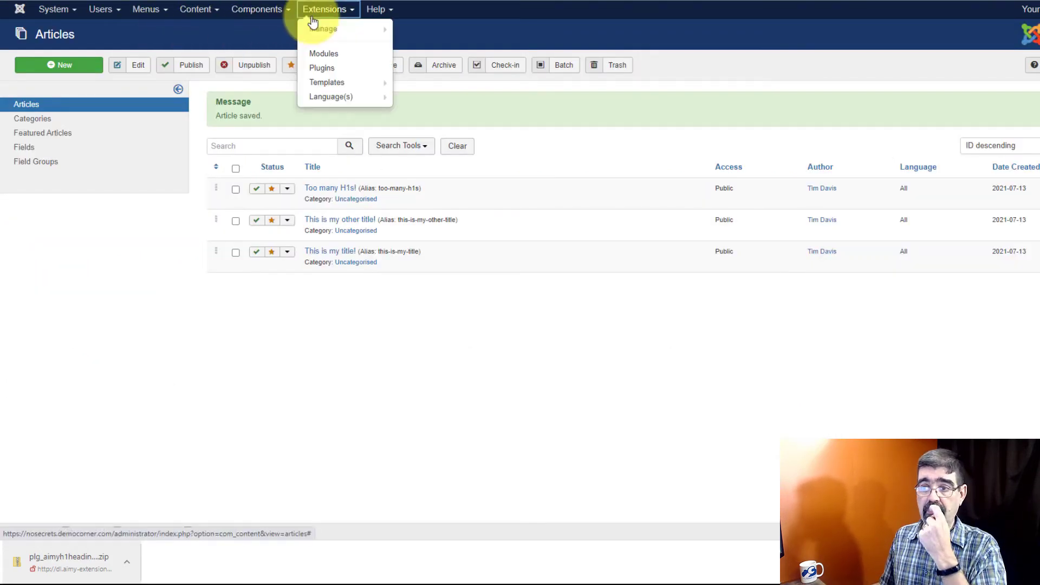
left_click(327, 68)
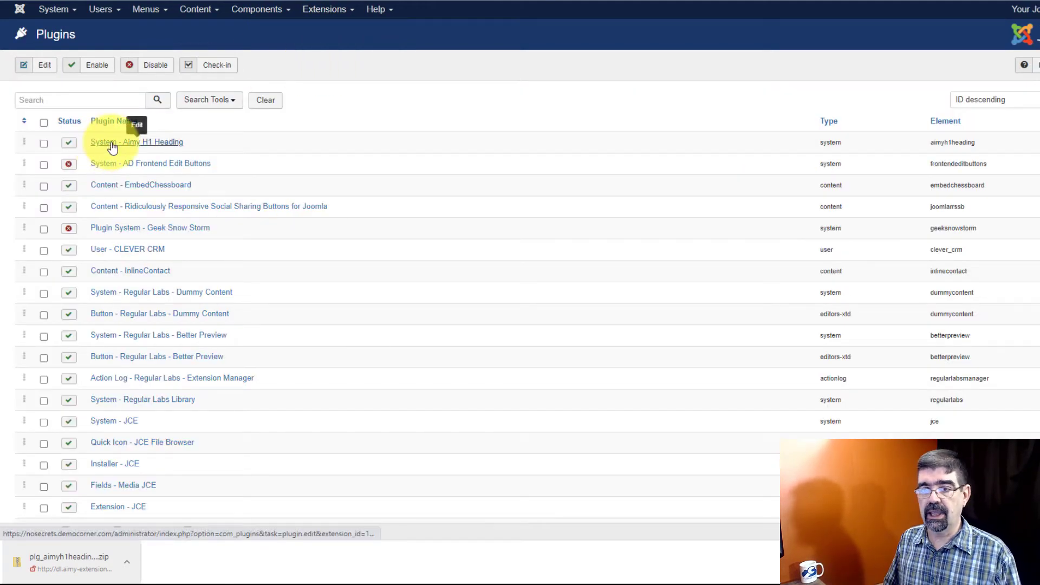
Set Check H1 headings to No in the System - Aimy H1 Heading plugin, and save and close it
left_click(112, 144)
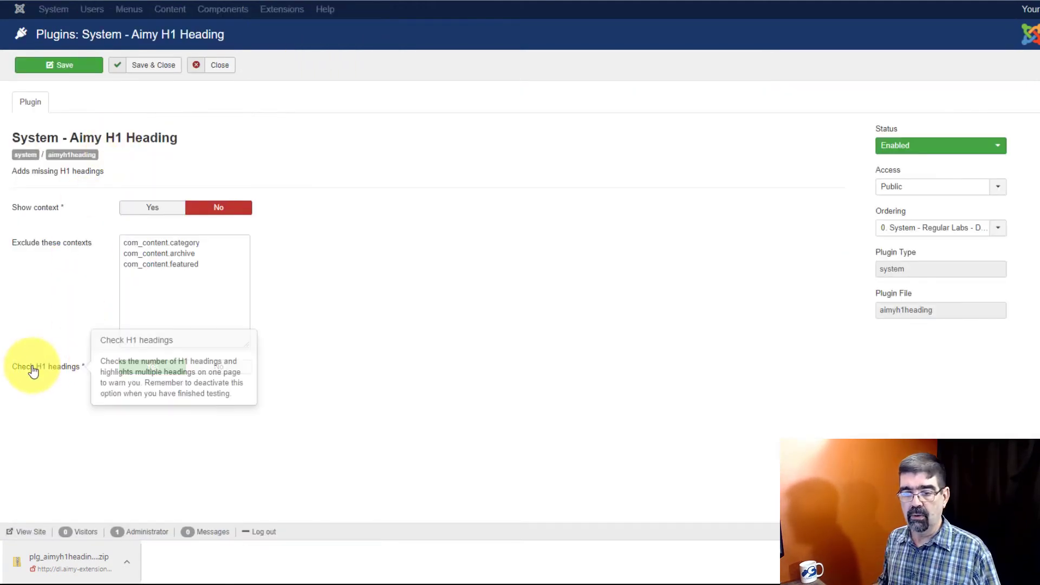
left_click(233, 378)
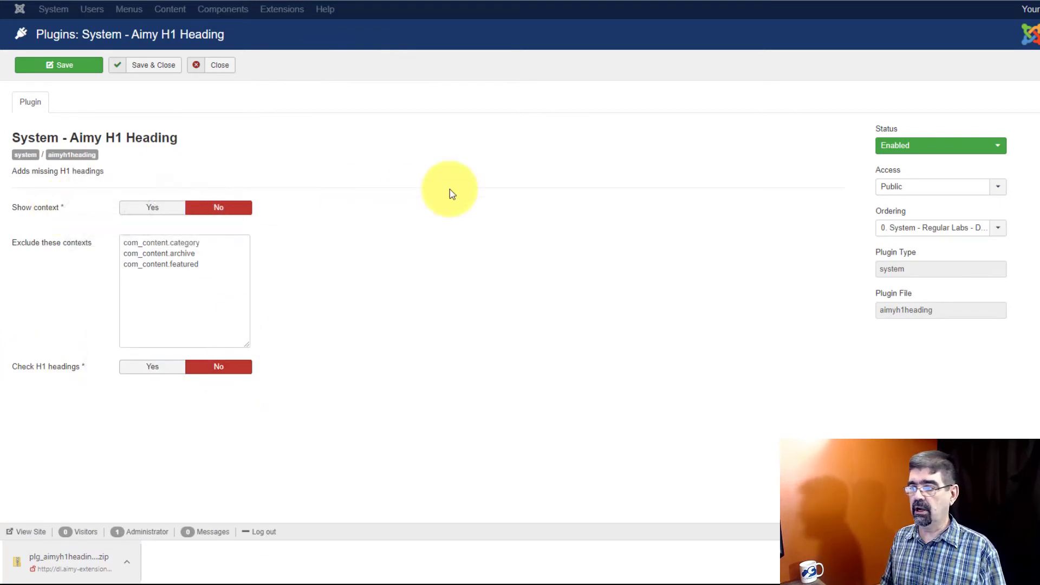
left_click(153, 65)
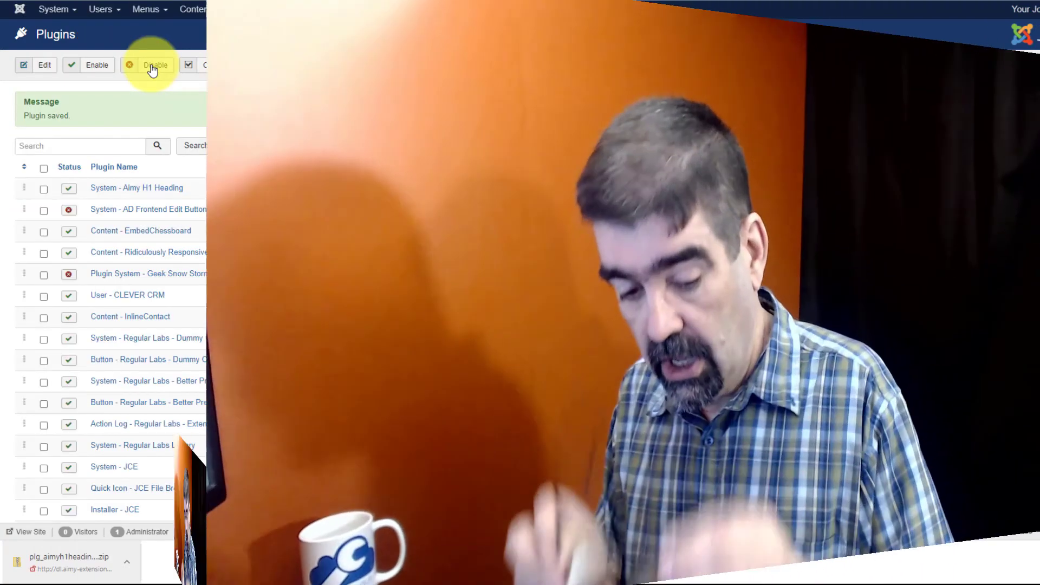